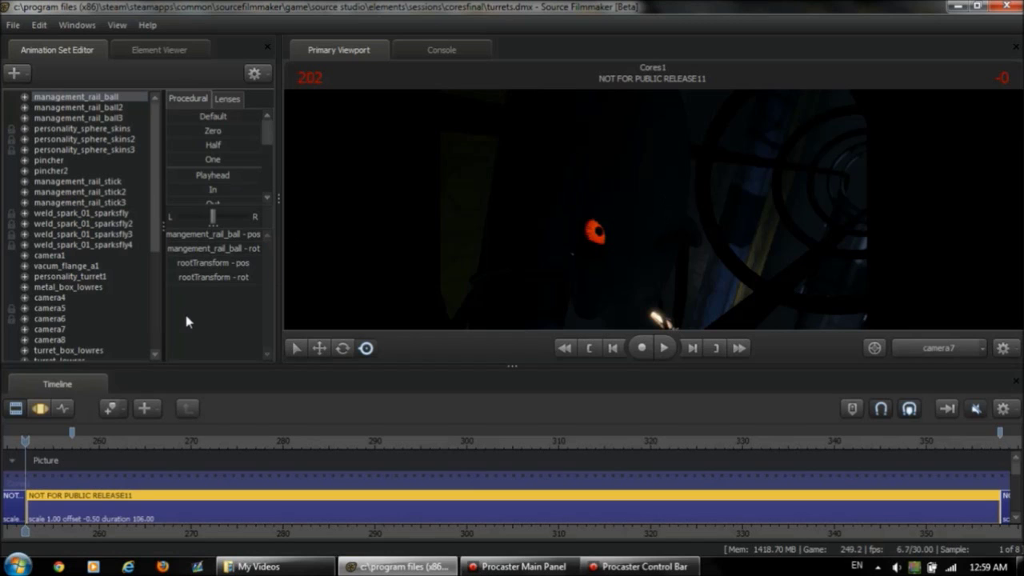
Step: Select personality_turret1 to list its body, eyeball_bone and eyeball_light controls
scroll(131, 230, down, 5)
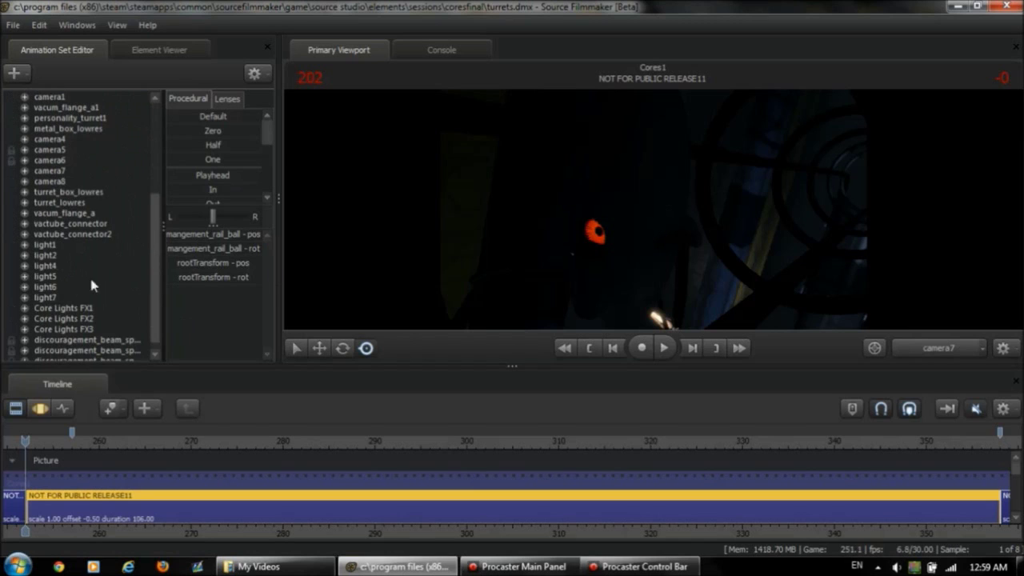
scroll(72, 256, up, 2)
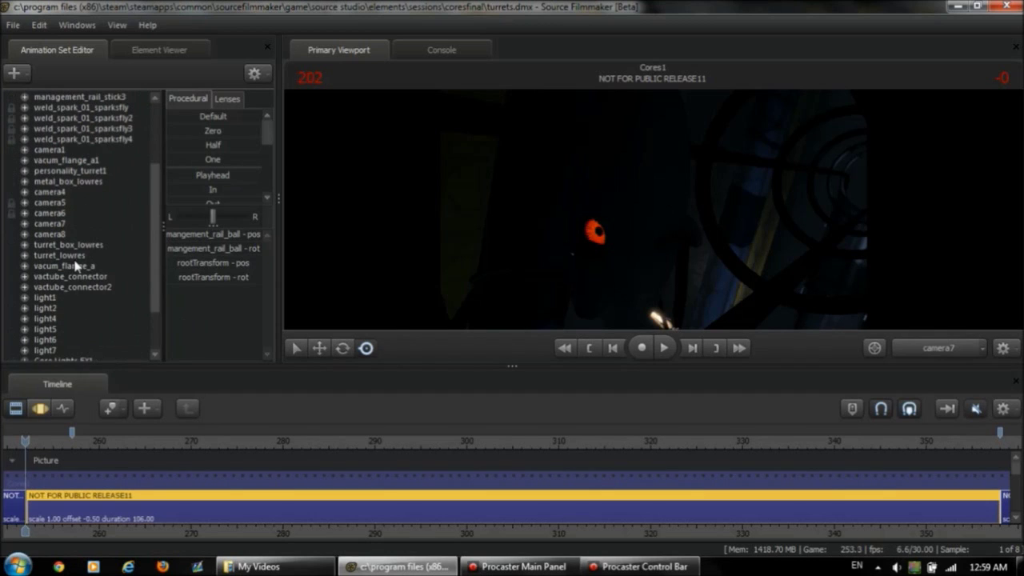
click(86, 172)
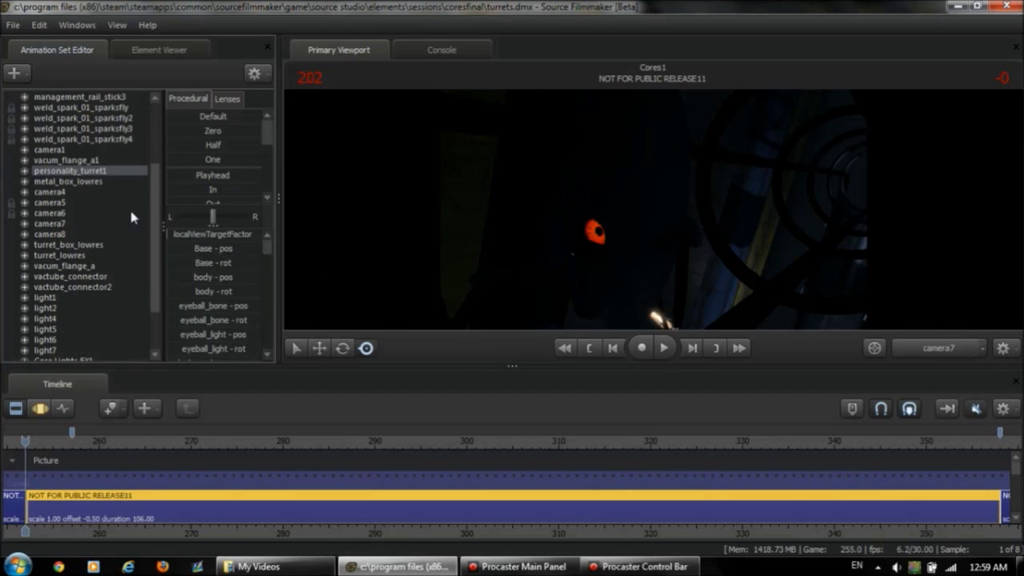
Step: Show the personality_turret1 animation set in the Element Viewer
right_click(112, 171)
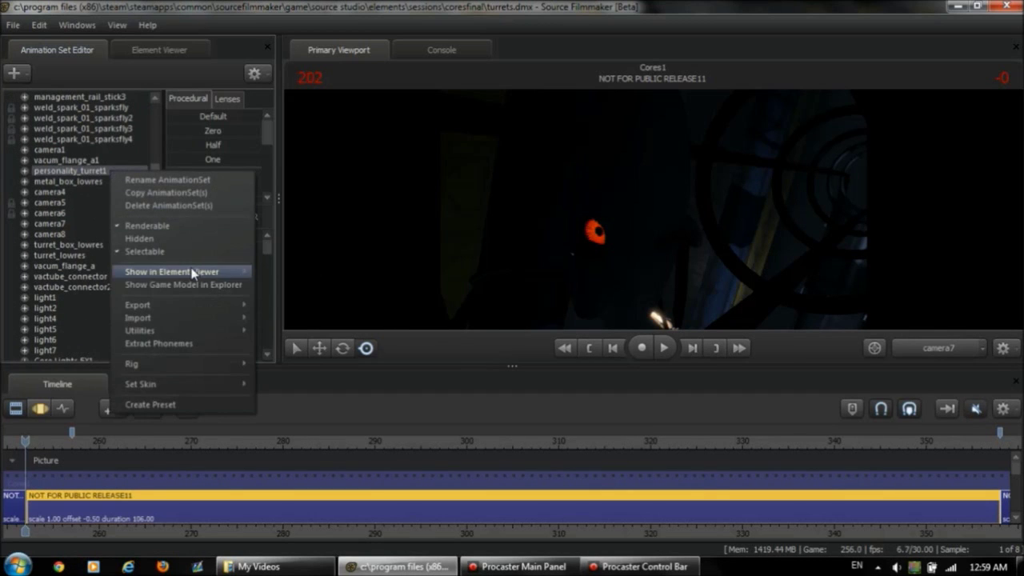
mouse_move(192, 274)
click(286, 294)
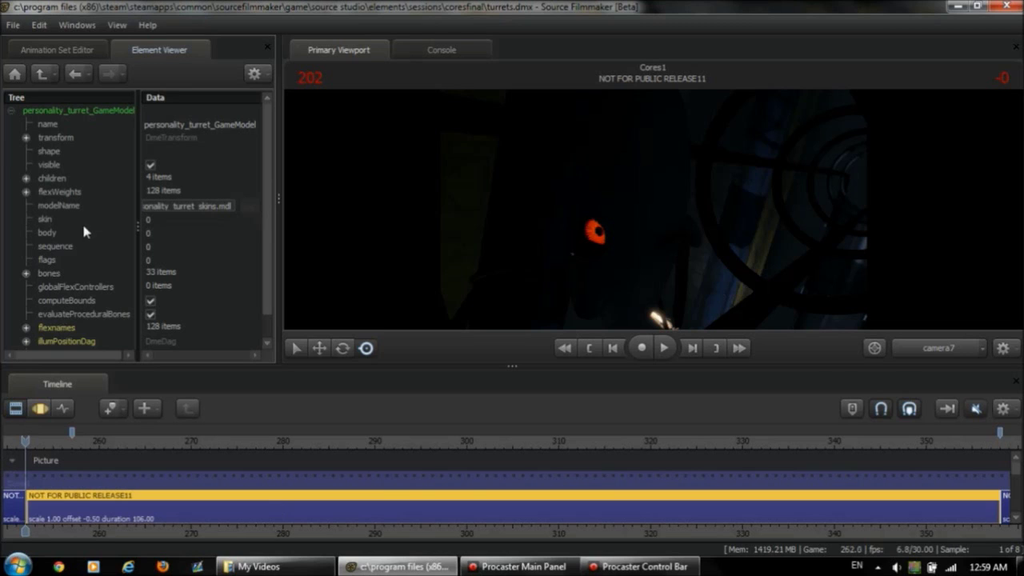
Step: Add an empty element_array attribute named materials to the personality_turret_GameModel root
click(109, 113)
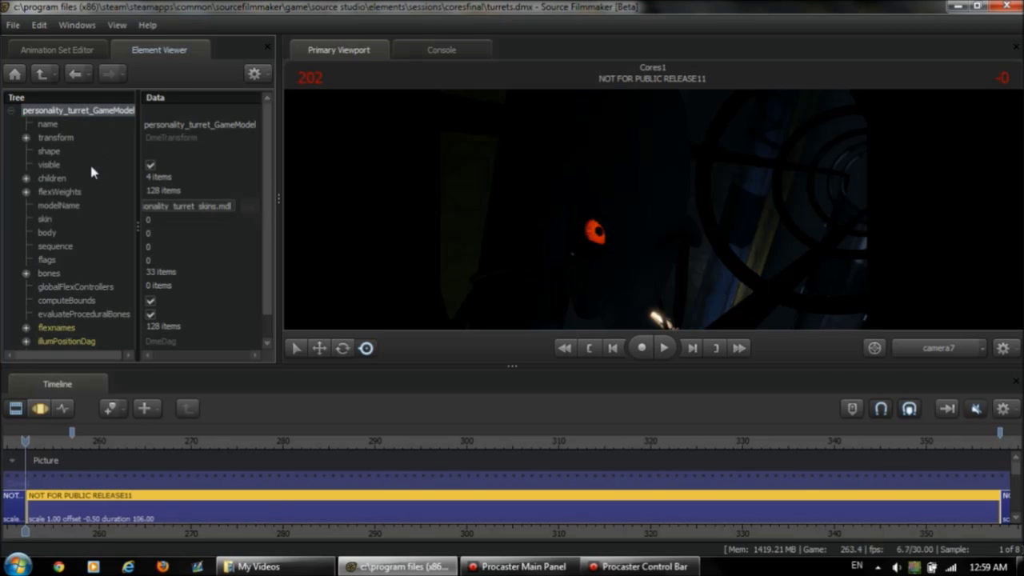
right_click(115, 112)
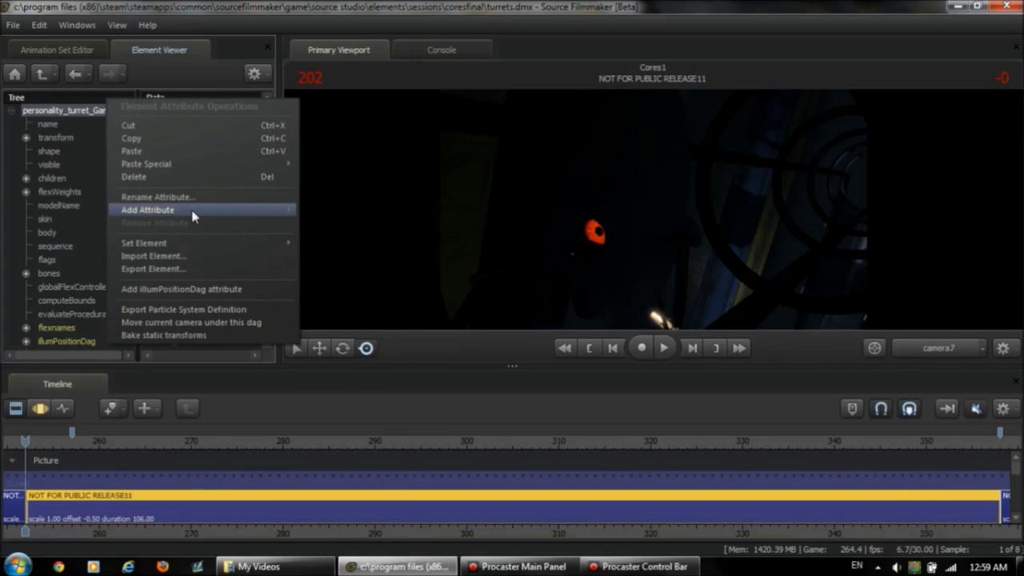
mouse_move(285, 212)
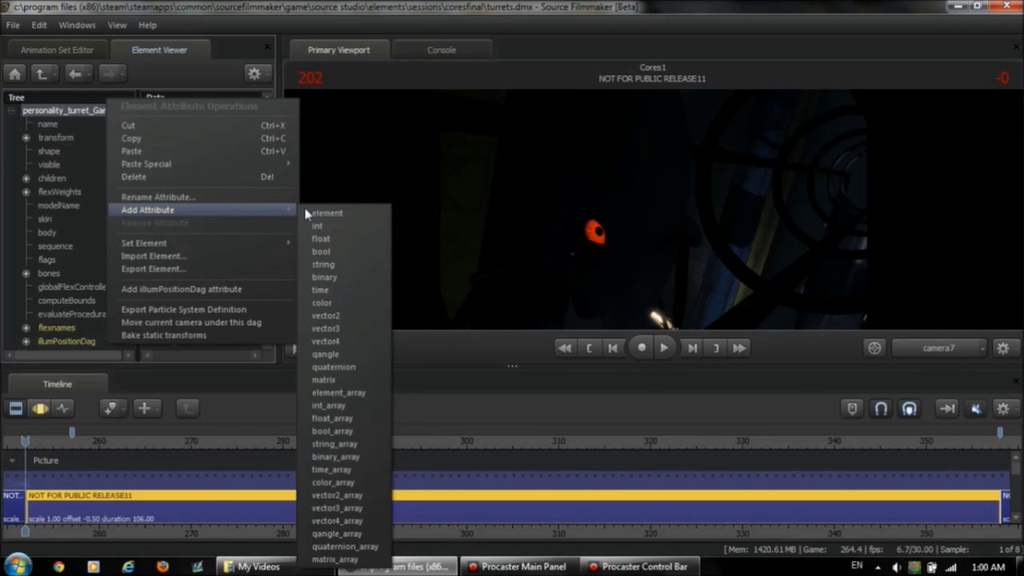
click(344, 393)
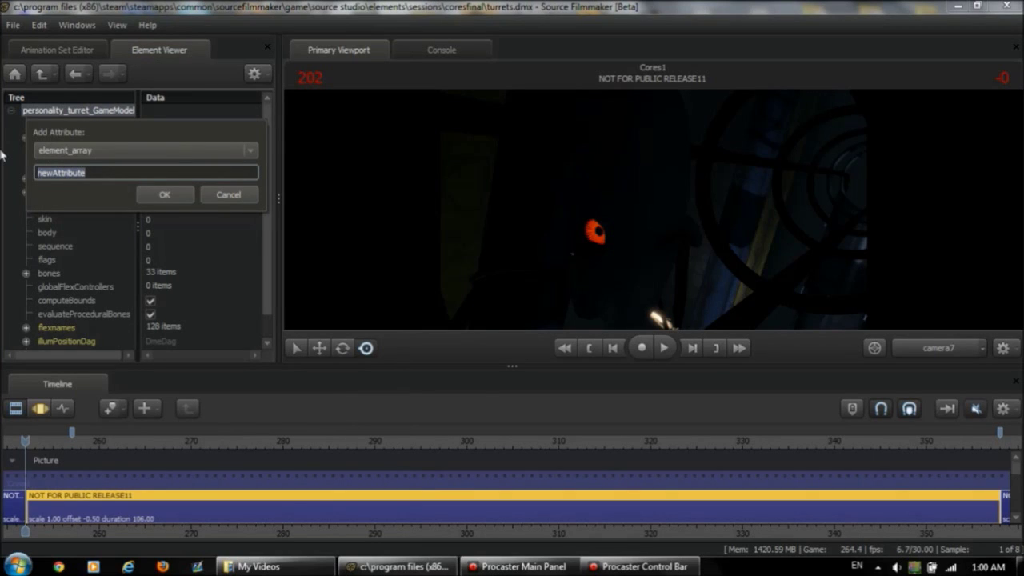
text(materials)
click(159, 195)
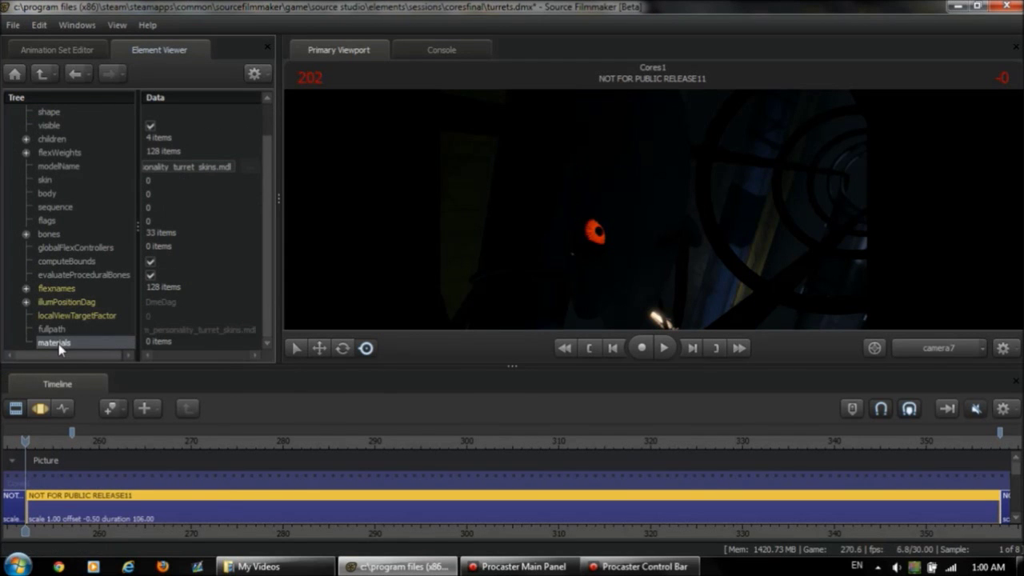
right_click(52, 344)
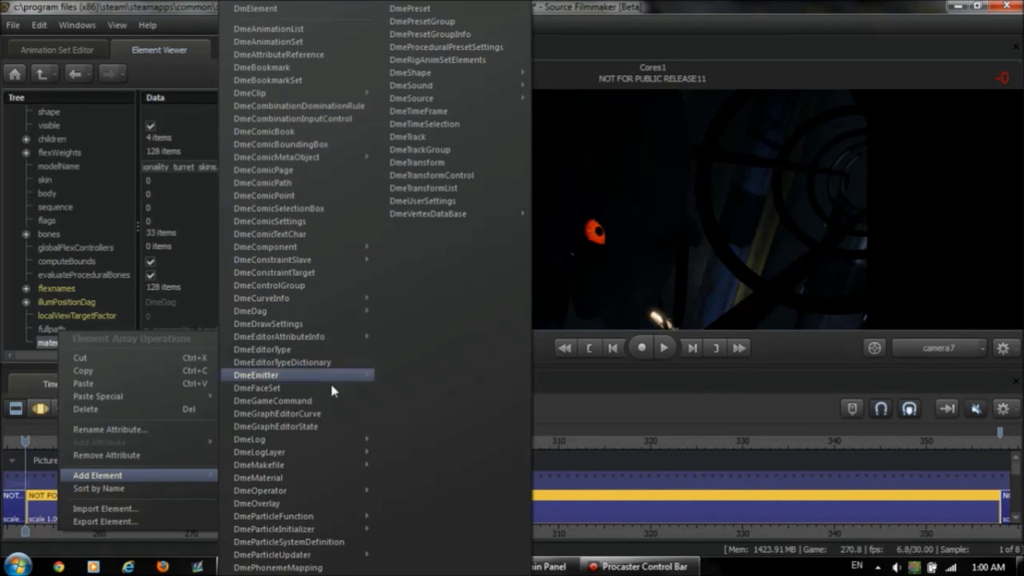
Step: Add a DmeMaterial element to materials and rename it Color
click(300, 476)
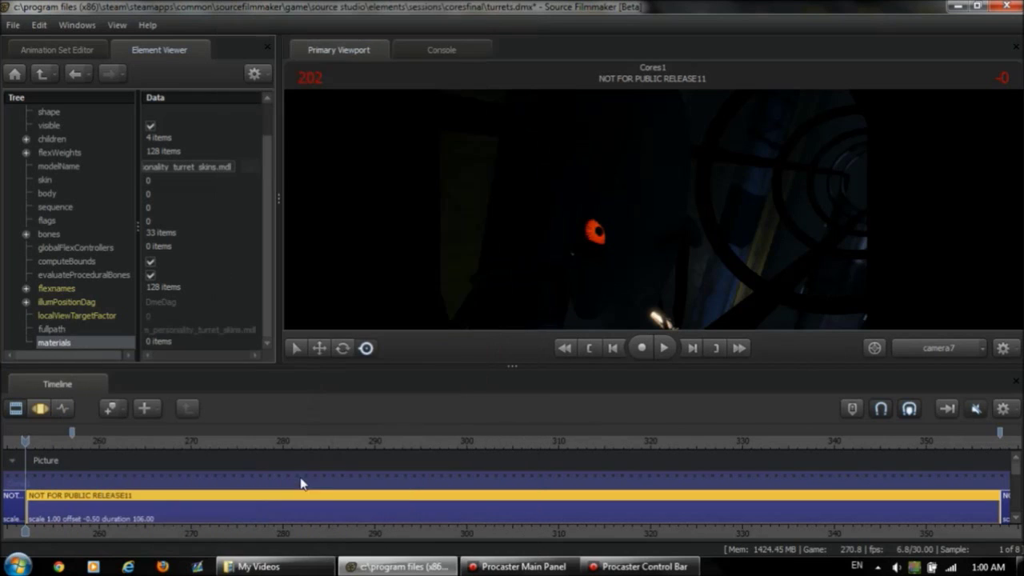
click(27, 342)
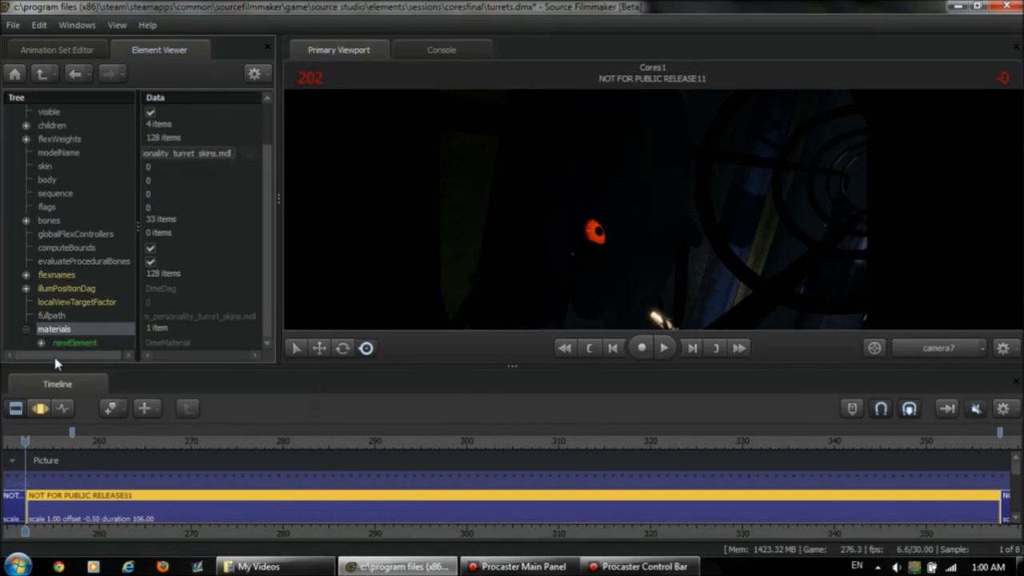
click(65, 343)
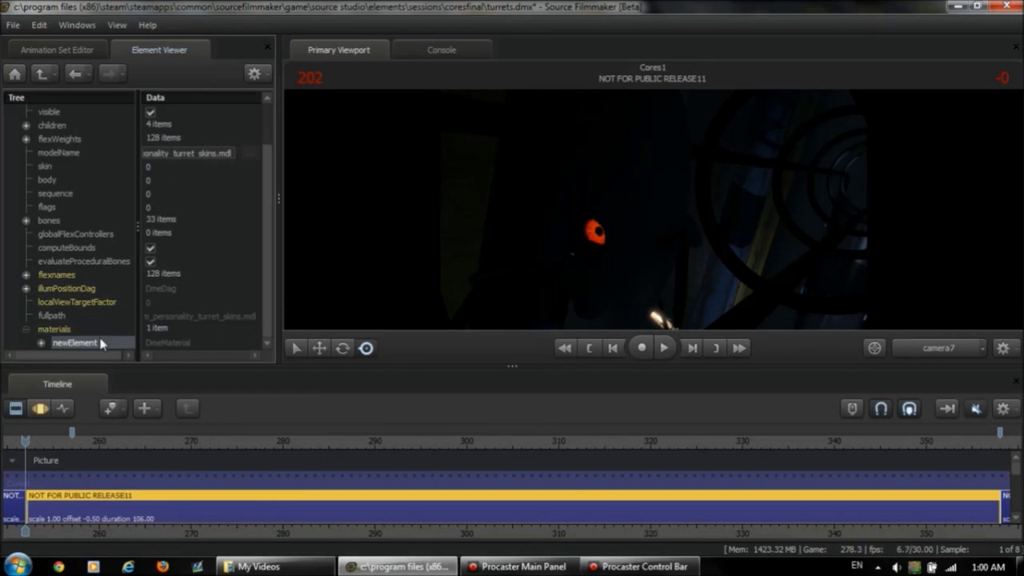
double_click(80, 343)
key(BackSpace)
text(Color)
click(76, 316)
Step: Expand the Color material to reveal its name and mtlName attributes
click(72, 343)
click(41, 341)
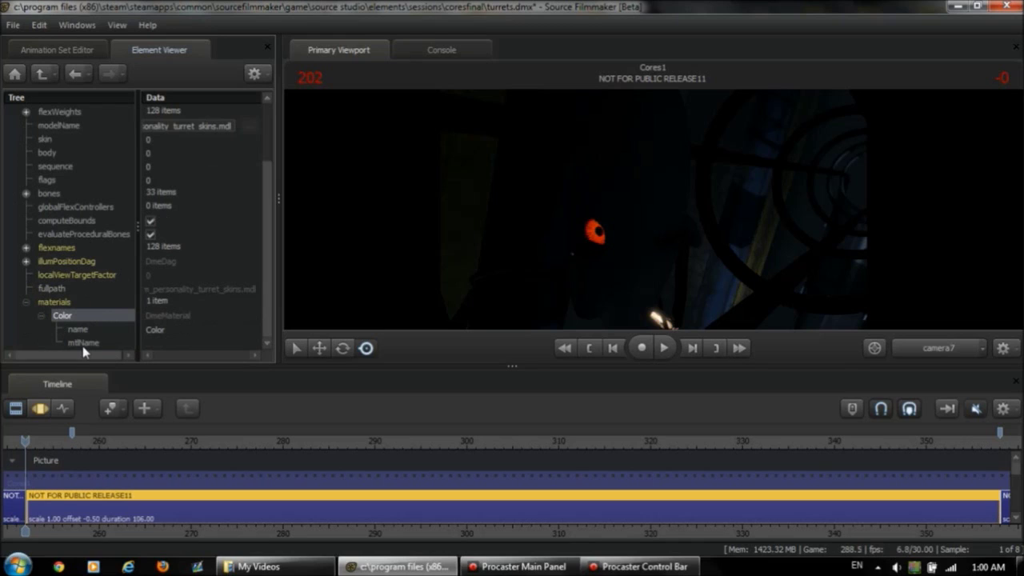
click(156, 343)
Step: Enter models/npcs/turret/turret_casing as the Color material's mtlName
click(200, 342)
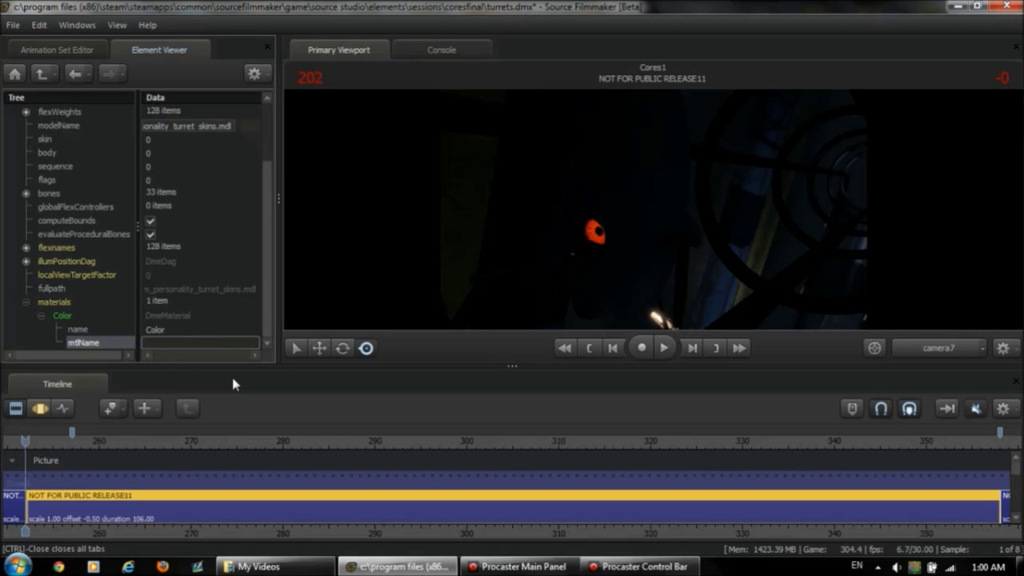
text(models/npcs/turret)
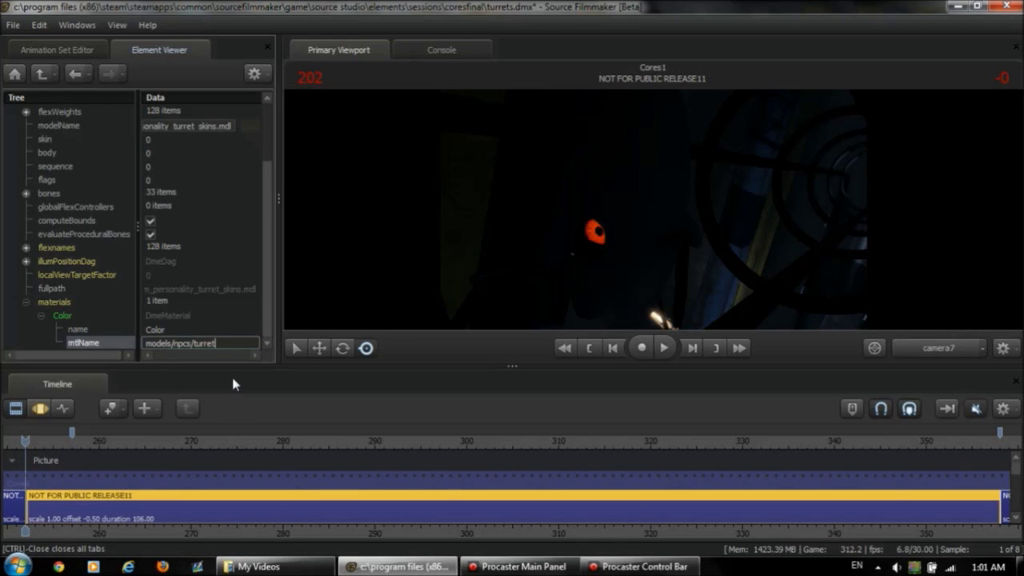
text(/turret_casing)
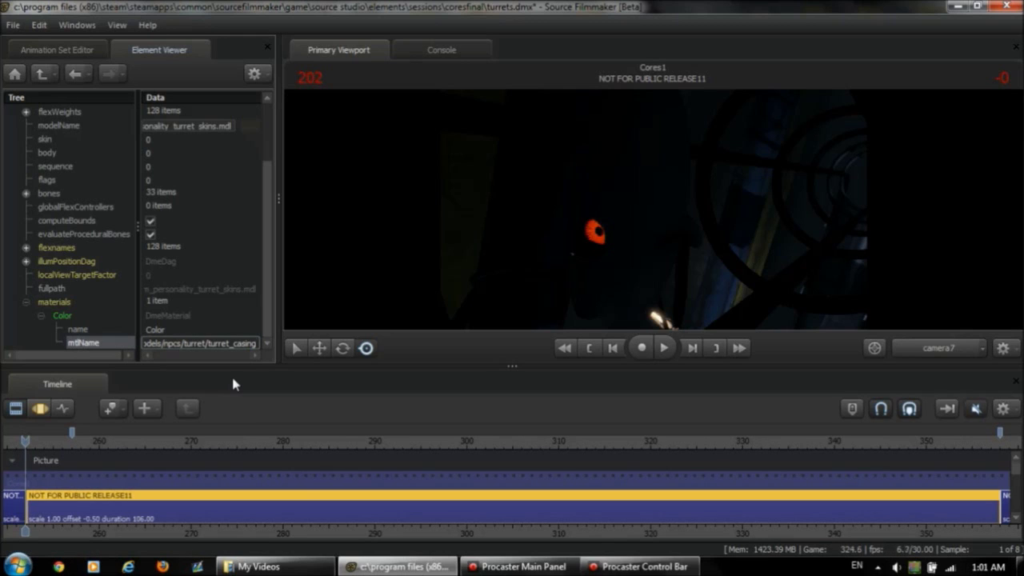
click(211, 311)
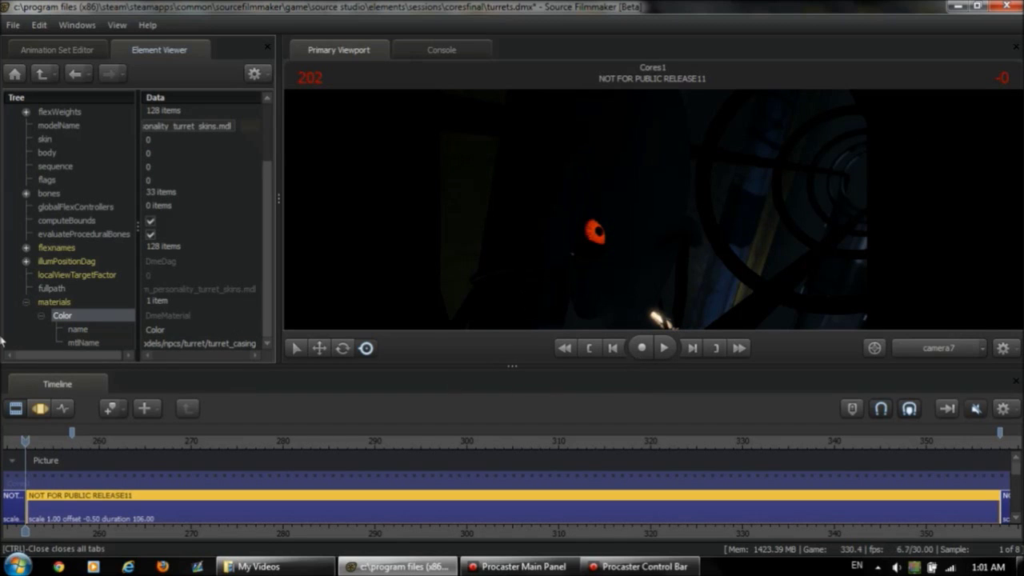
Step: Give the Color material a new vector3 attribute named $color2
right_click(87, 317)
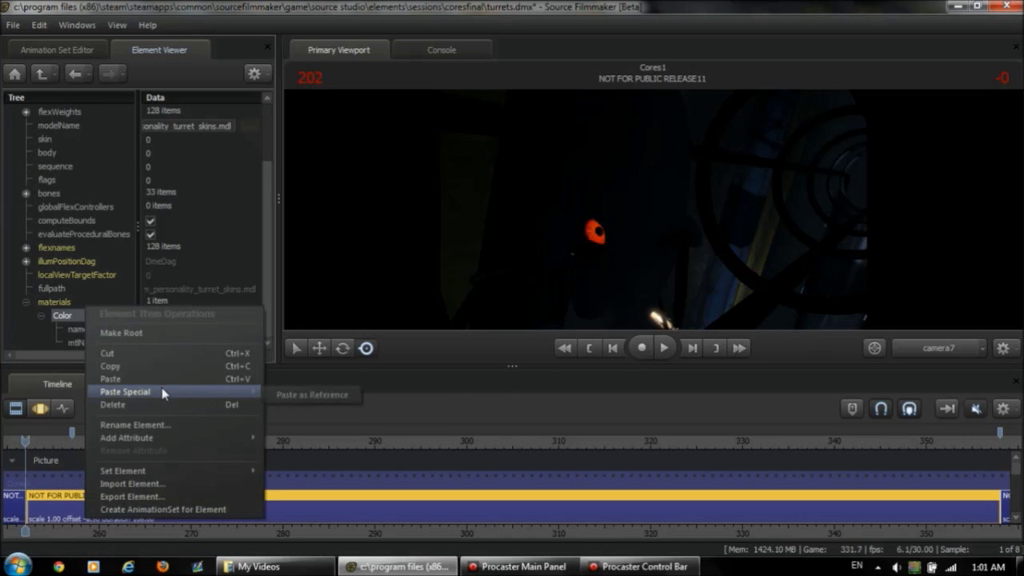
mouse_move(172, 438)
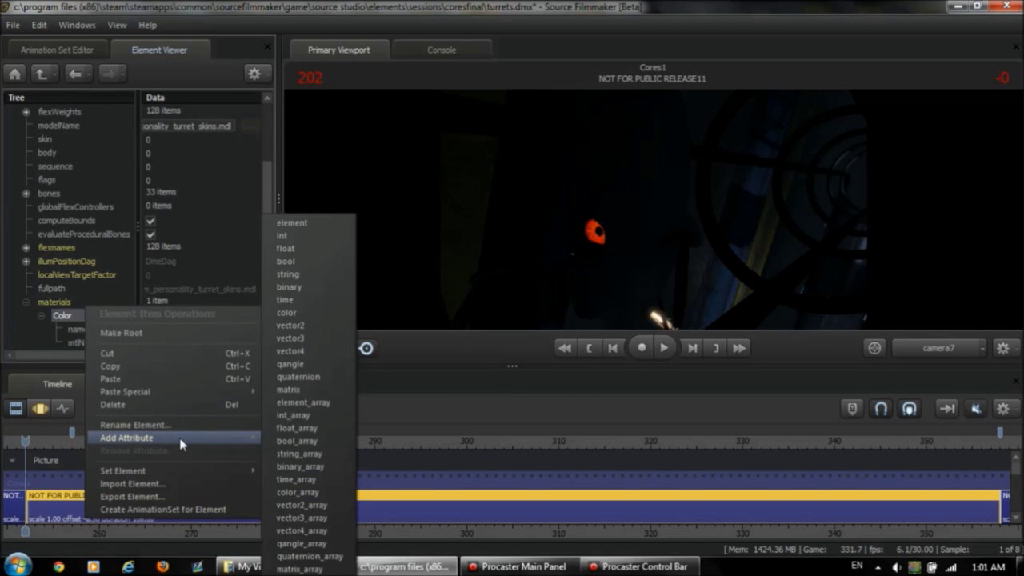
click(309, 339)
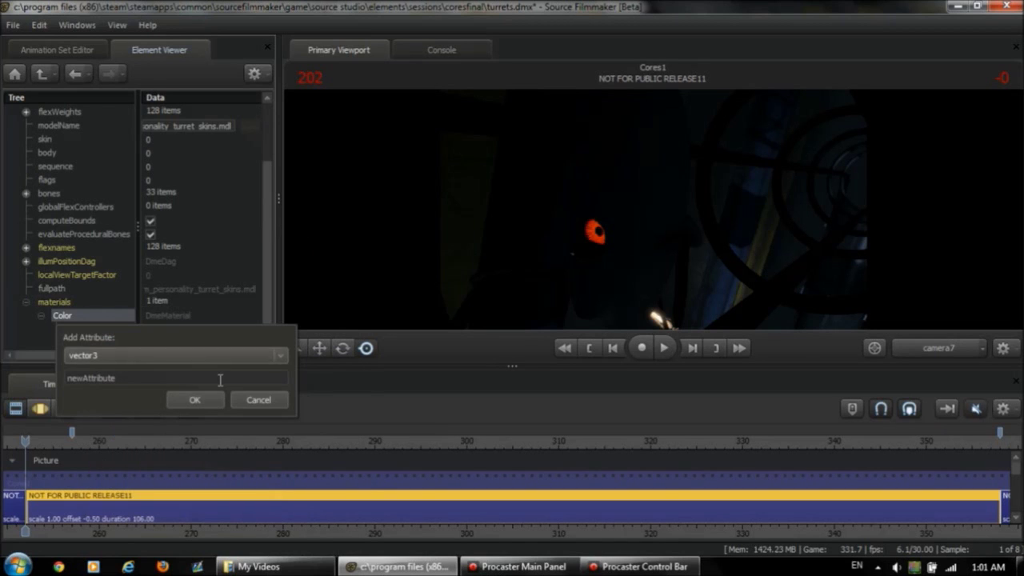
key(Tab)
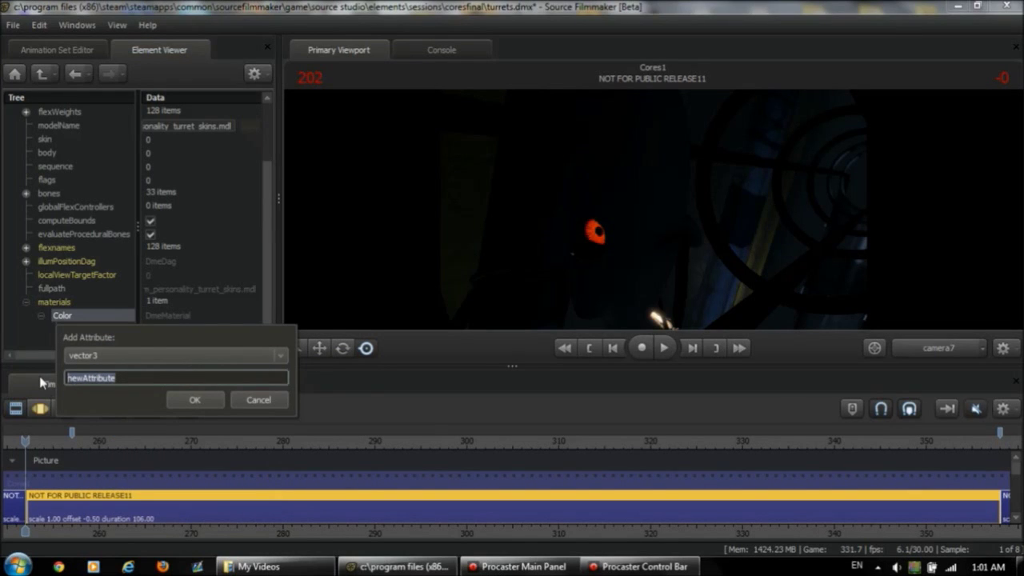
text($color2)
click(195, 401)
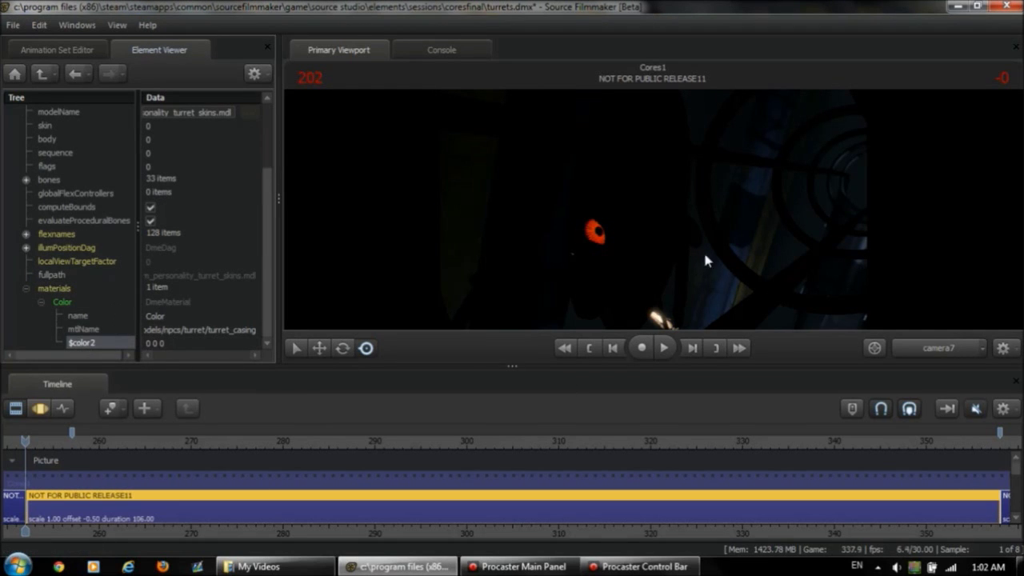
Step: Turn off viewport lighting and set $color2 to 1 1 1, turning the turret white
right_click(558, 194)
click(624, 238)
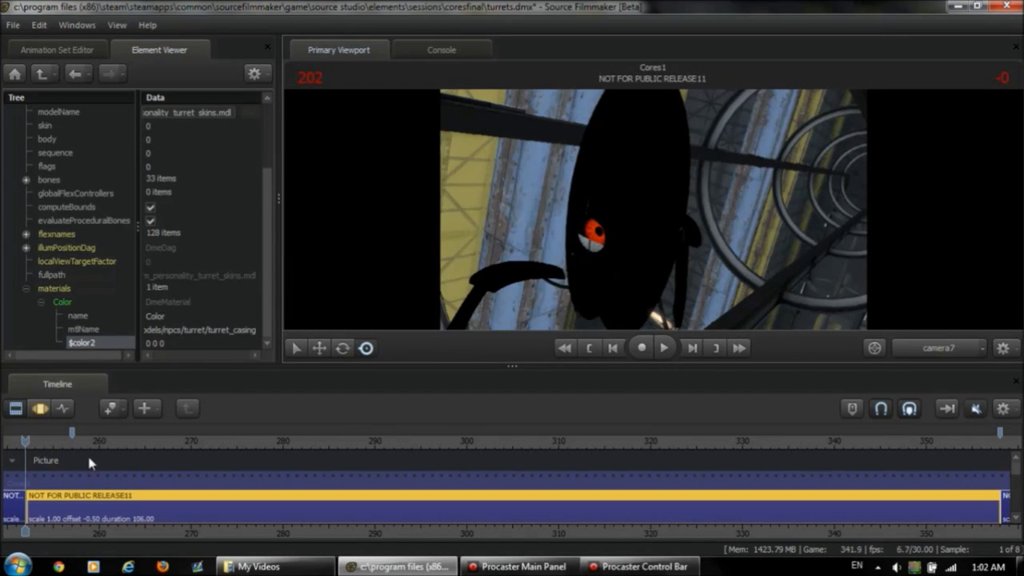
click(153, 343)
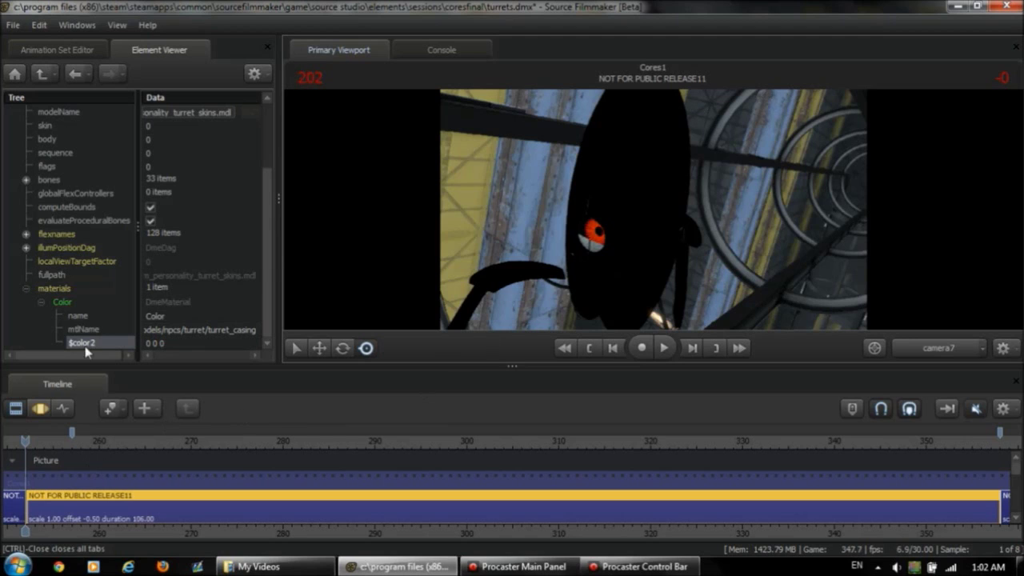
click(155, 342)
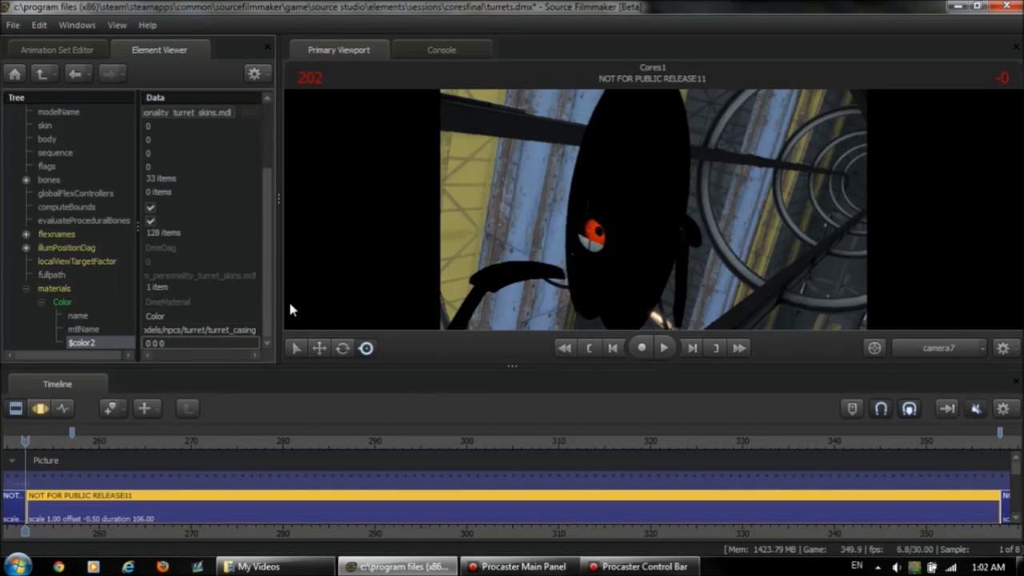
key(BackSpace)
text(1)
key(shift+Tab)
click(171, 345)
click(171, 345)
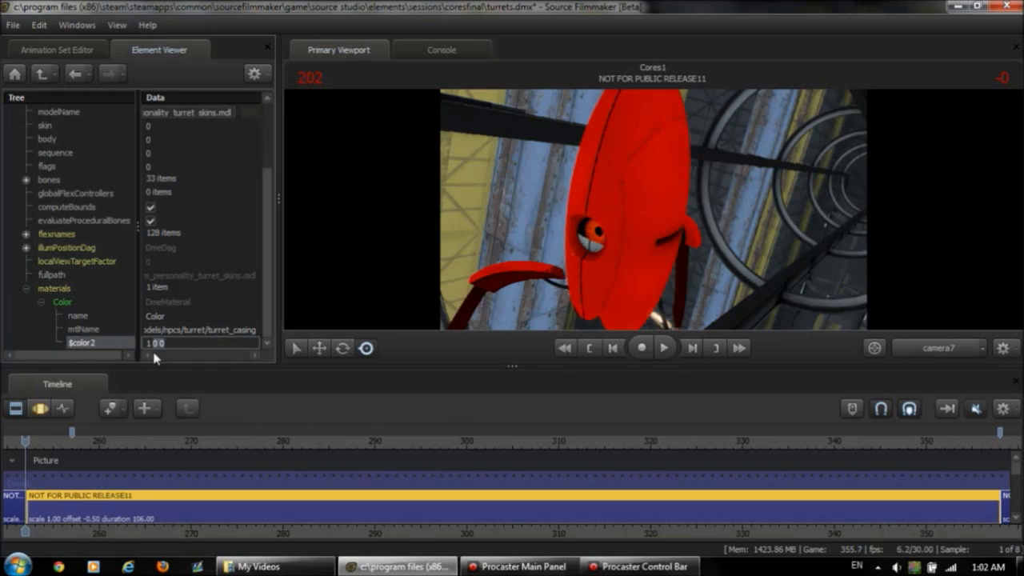
key(BackSpace)
key(BackSpace)
key(BackSpace)
text(1 1)
key(shift+Tab)
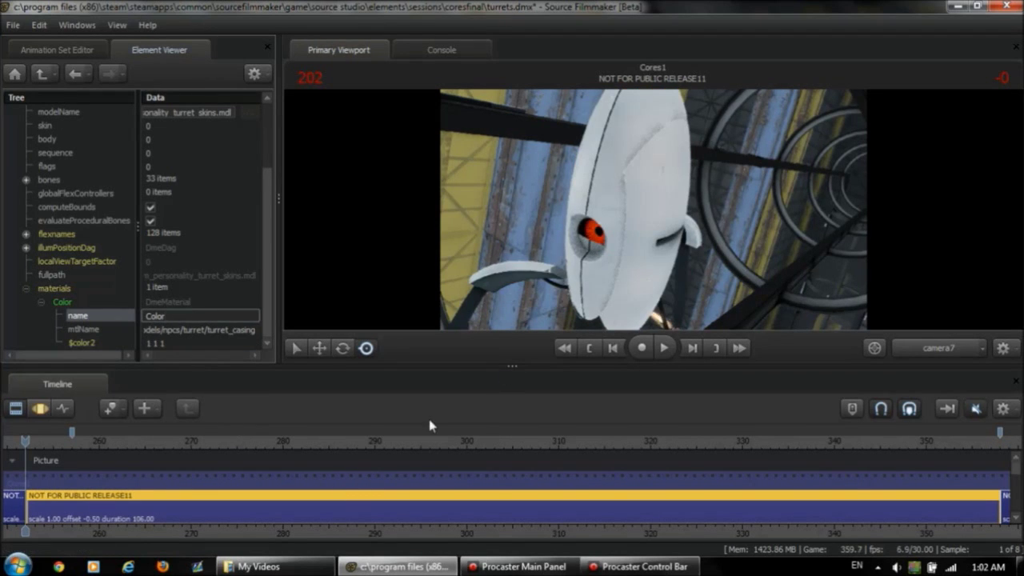
Step: Change $color2 to 1 3 1 for a lime-green tint
key(Tab)
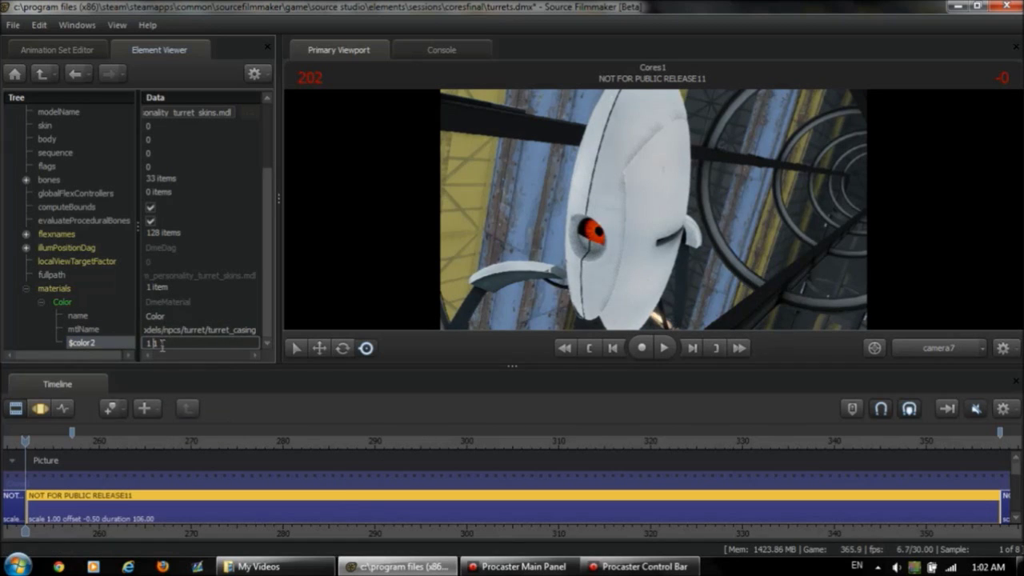
key(BackSpace)
key(BackSpace)
text(21)
key(BackSpace)
key(BackSpace)
key(BackSpace)
text(3)
click(204, 315)
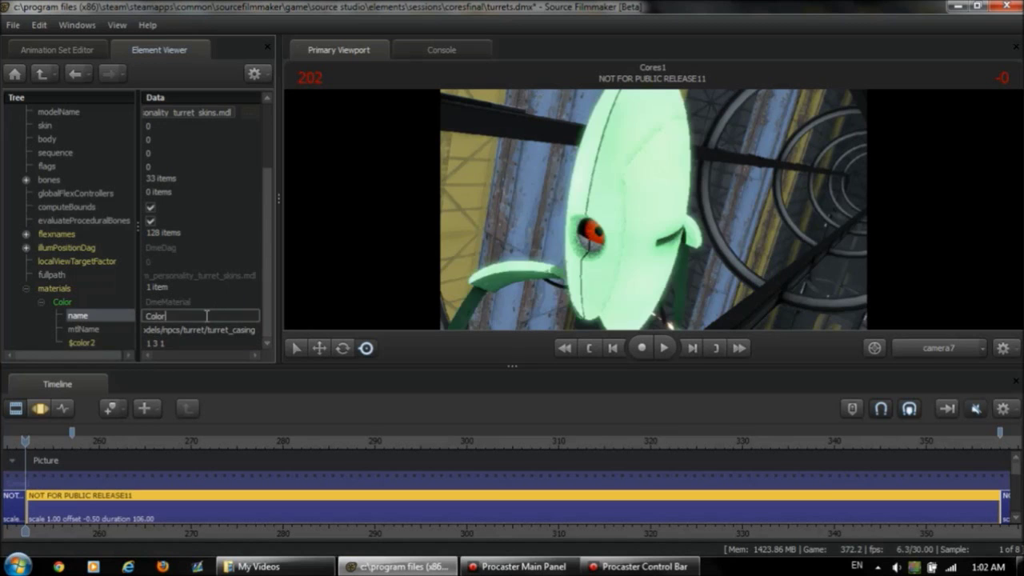
Step: Re-enable viewport lighting and scrub the playhead to a later frame
right_click(642, 228)
click(688, 268)
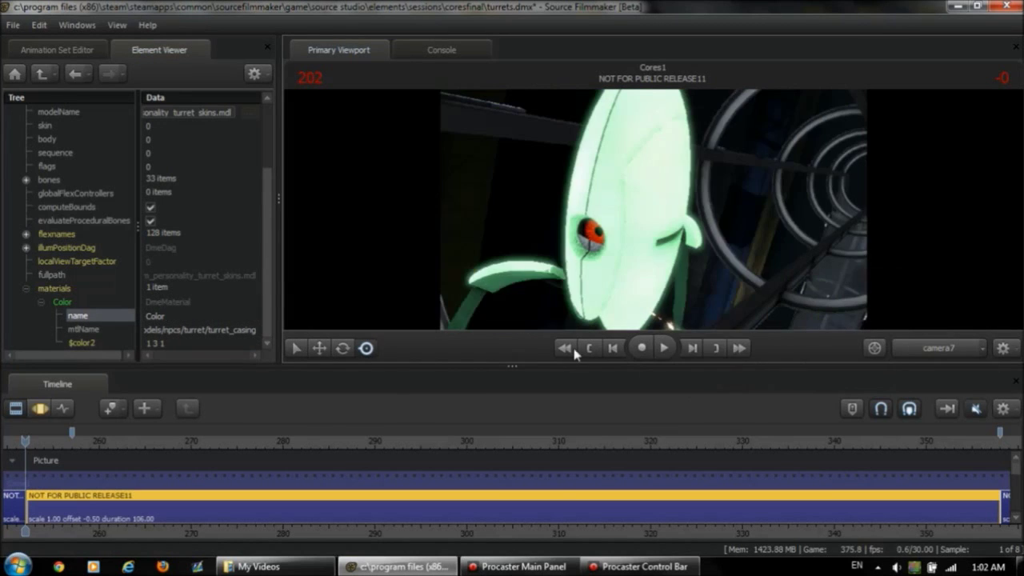
drag(87, 449, 71, 529)
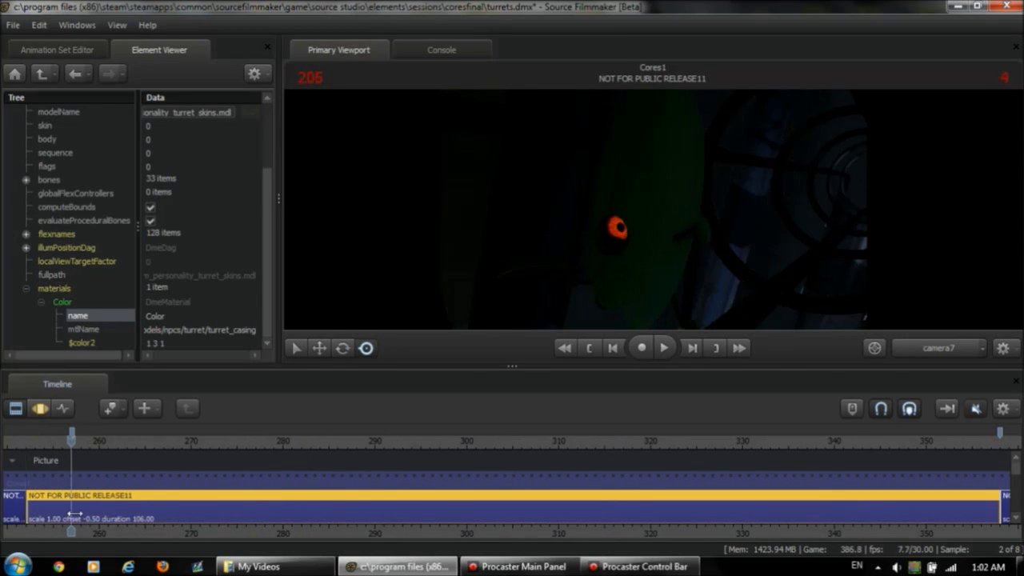
Step: Add a second DmeMaterial element to the materials array
click(64, 289)
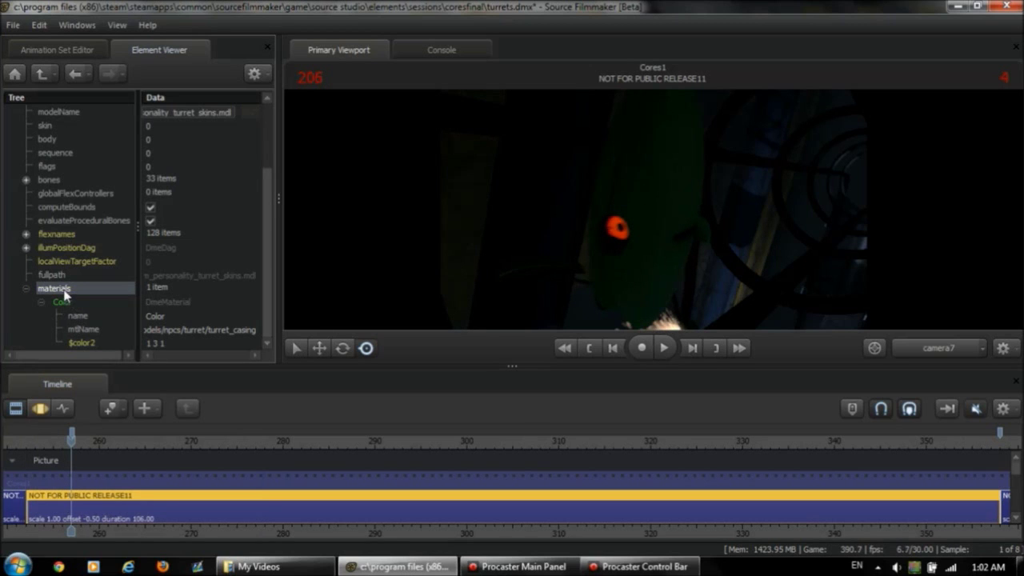
right_click(65, 295)
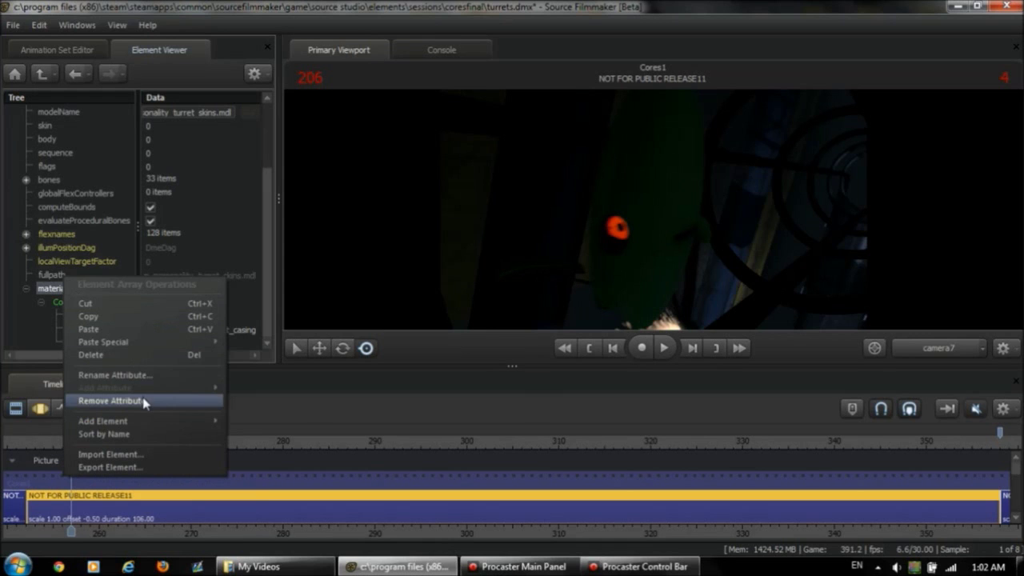
mouse_move(156, 349)
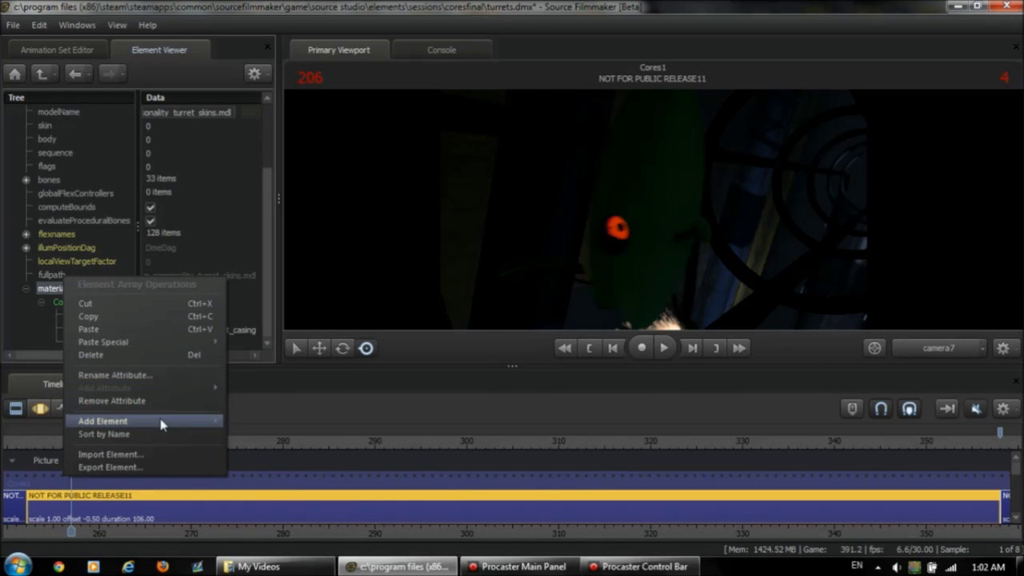
mouse_move(164, 422)
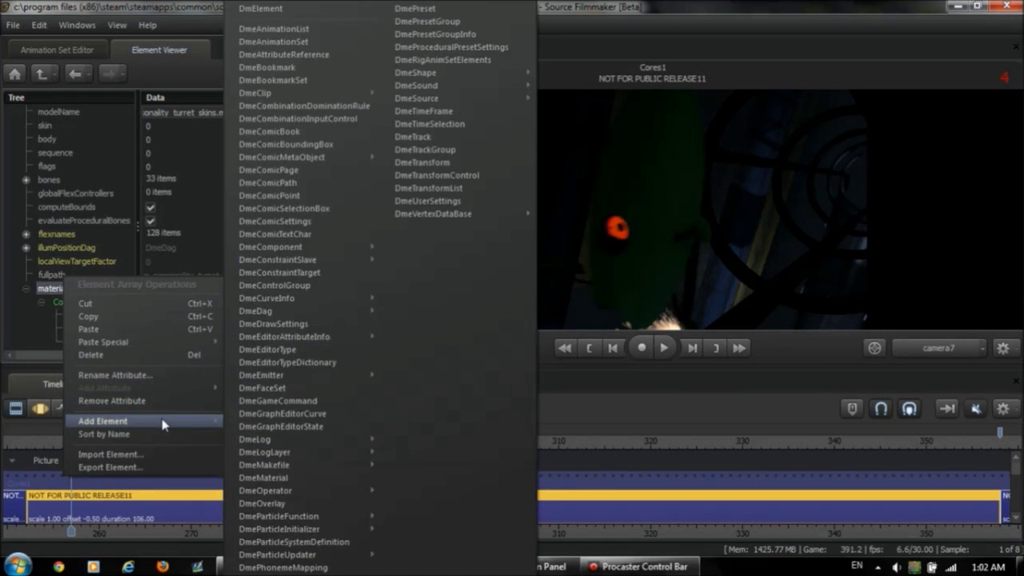
click(305, 477)
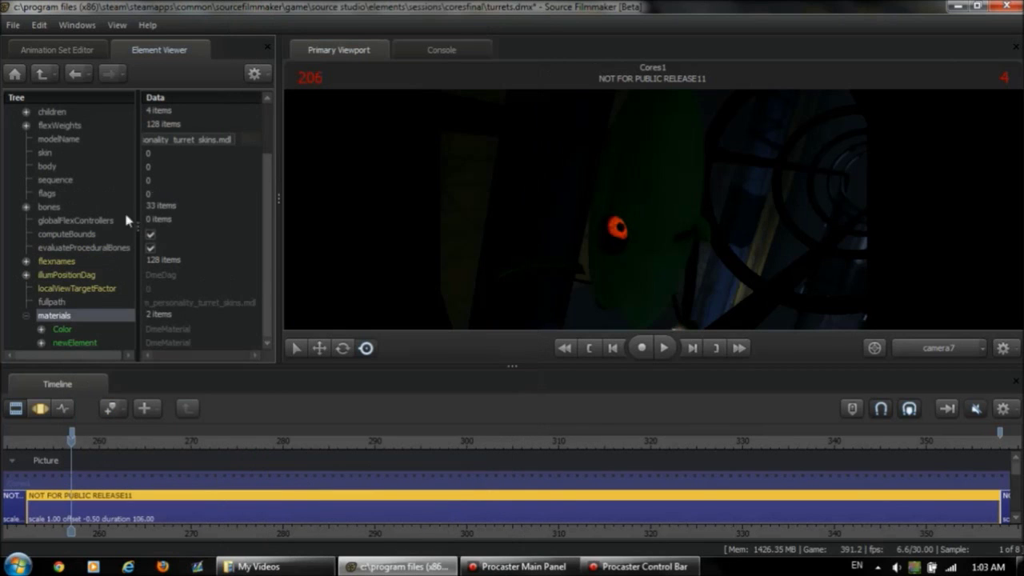
Step: Rename the new material element to Glow
click(75, 343)
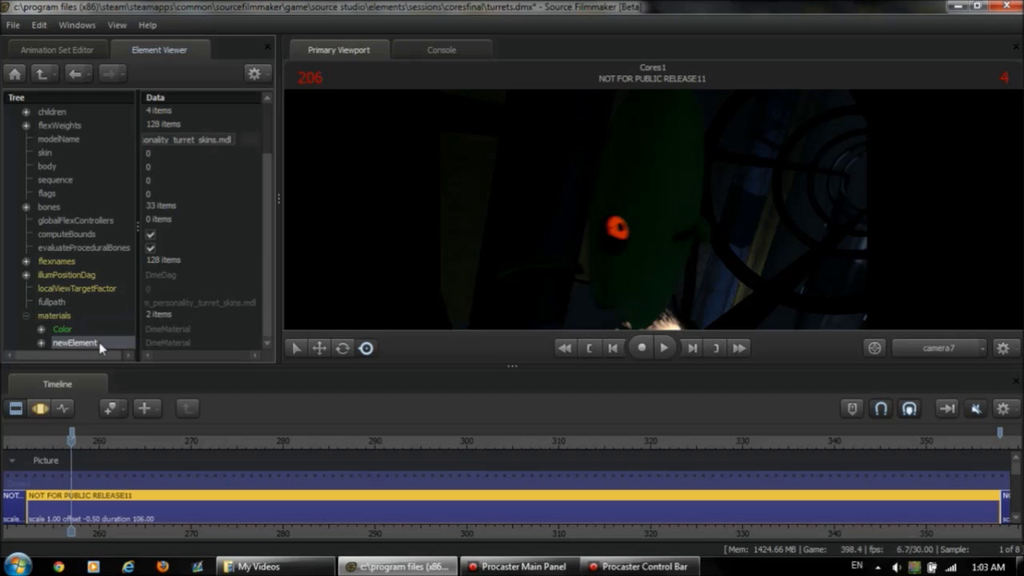
double_click(100, 344)
right_click(100, 344)
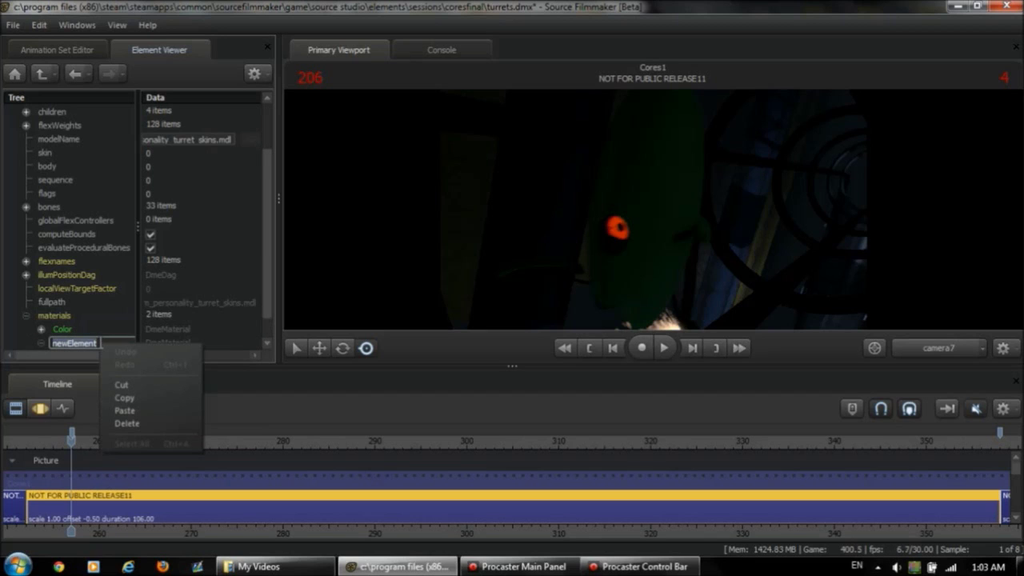
key(Escape)
click(51, 342)
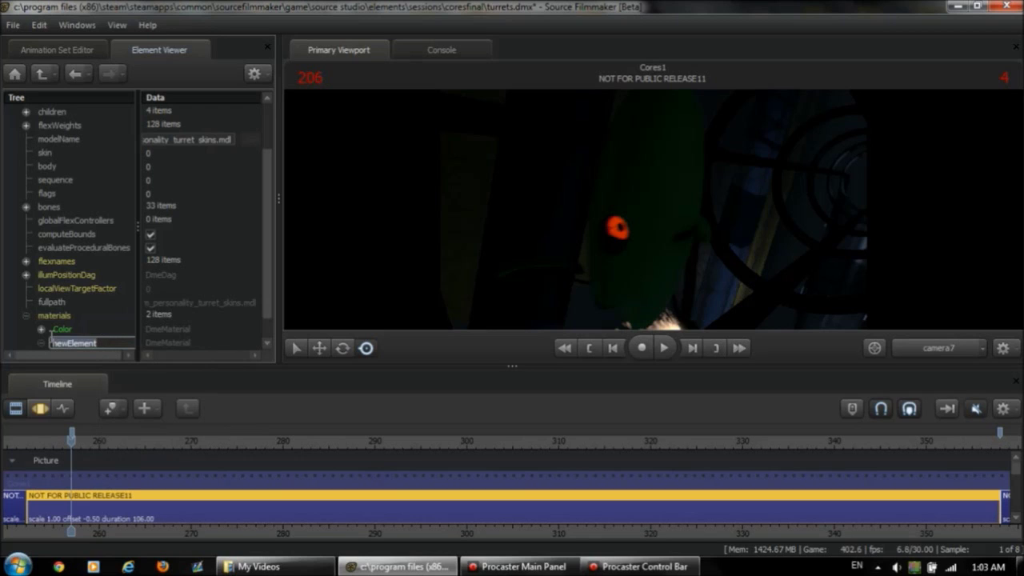
key(ctrl+a)
key(BackSpace)
text(Glow)
key(Return)
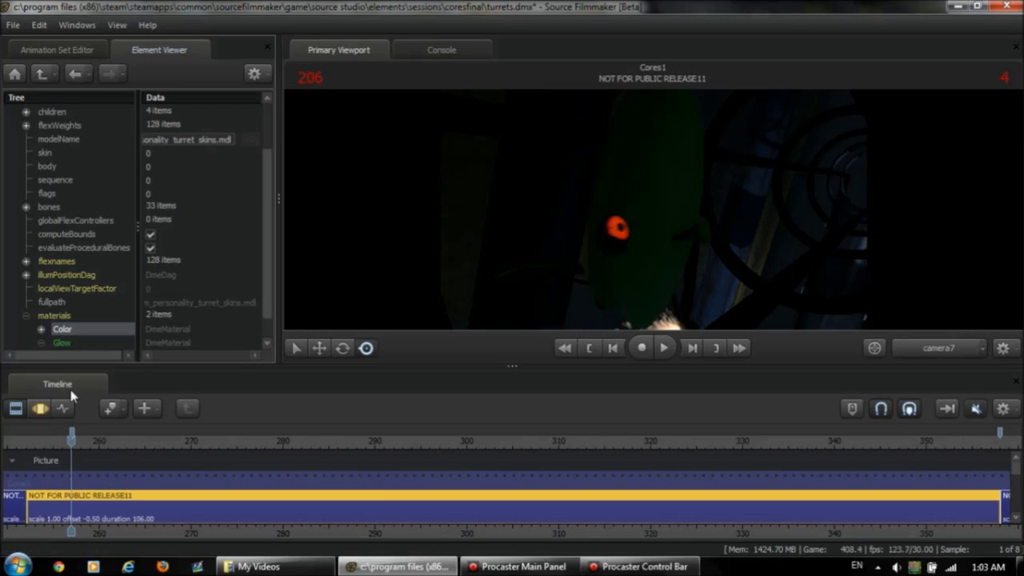
Step: Expand Glow and enter models/npcs/turret/turret_eye as its mtlName
click(64, 344)
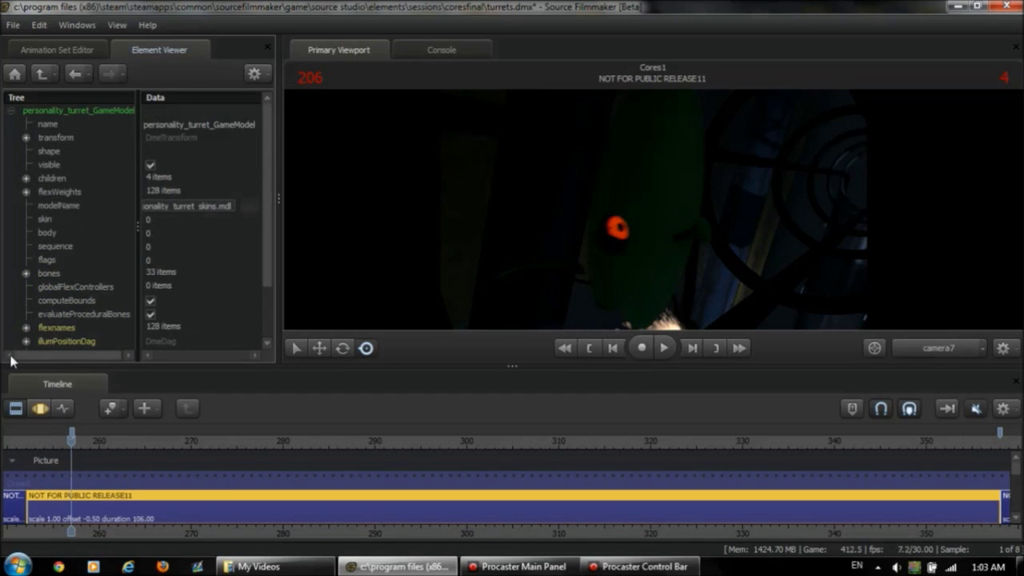
click(40, 343)
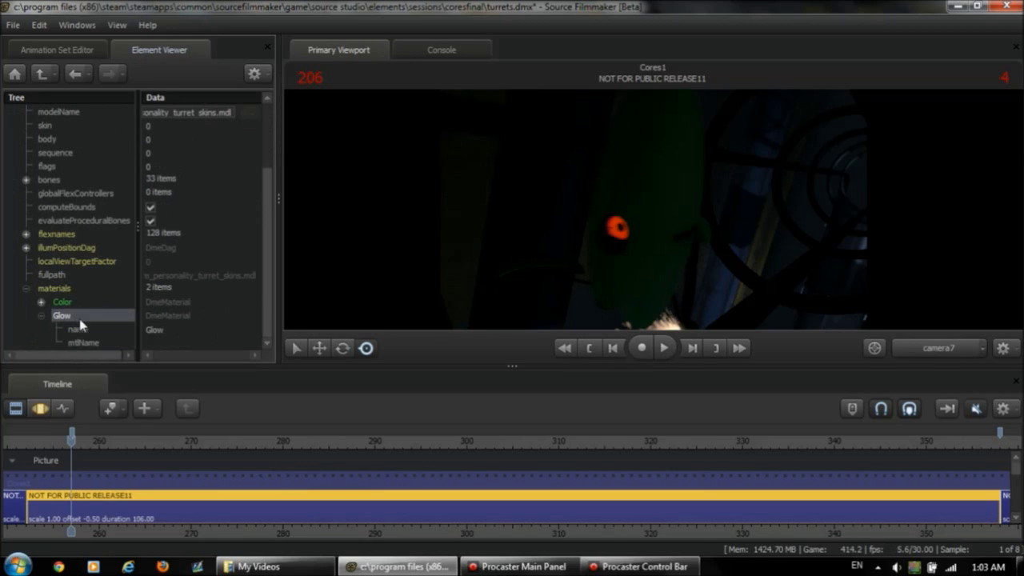
click(154, 339)
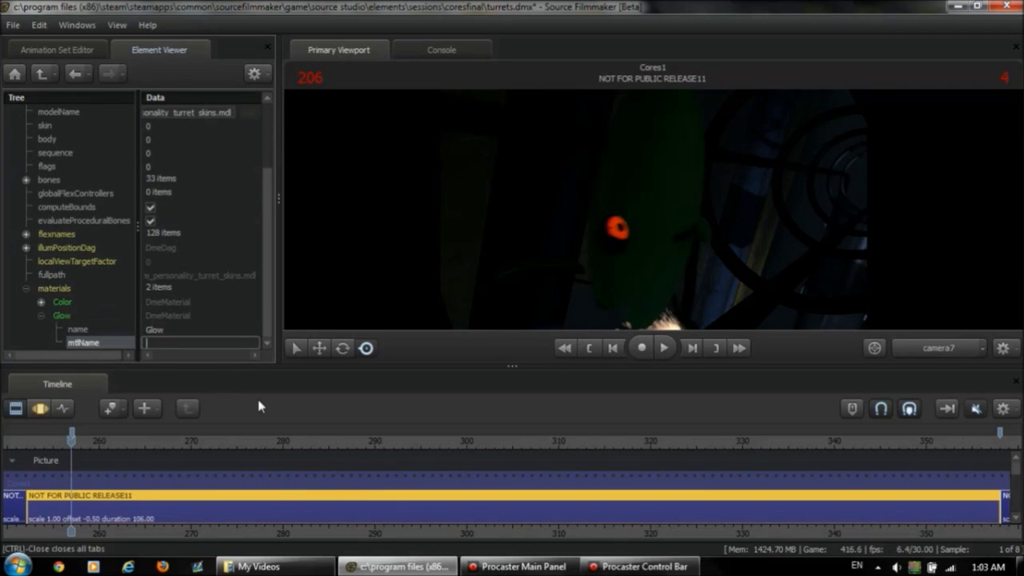
click(254, 253)
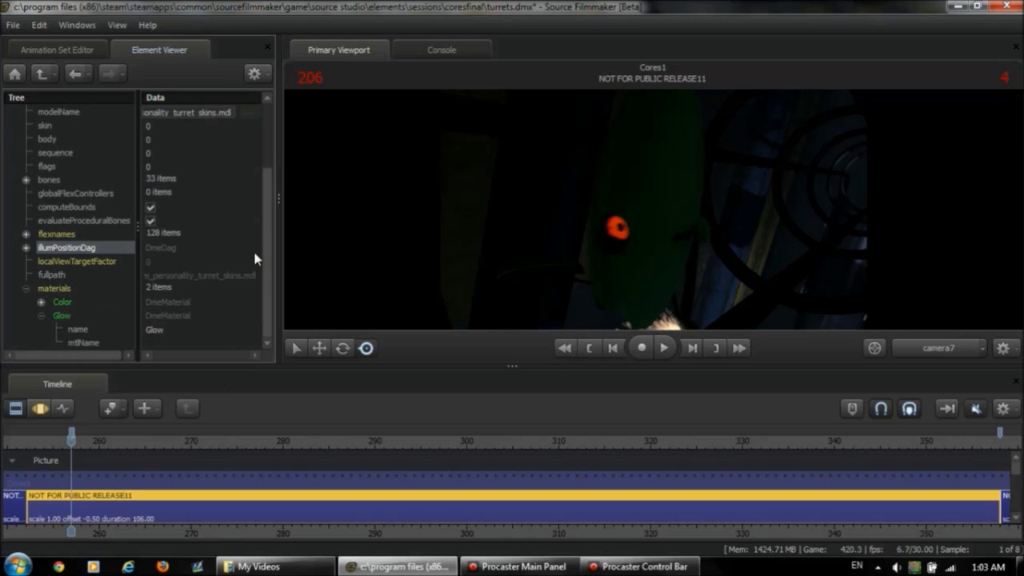
key(e)
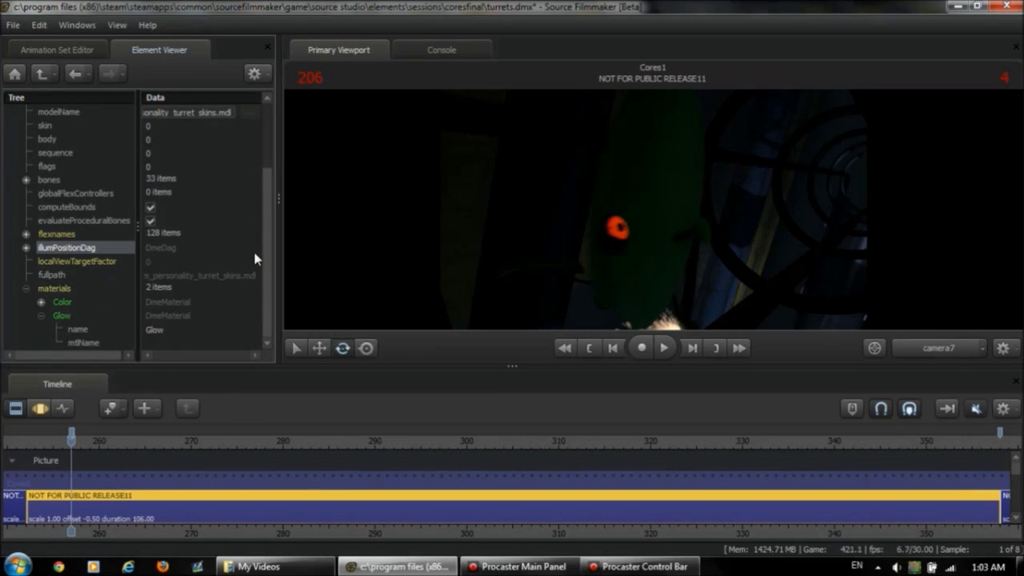
click(179, 343)
text(models)
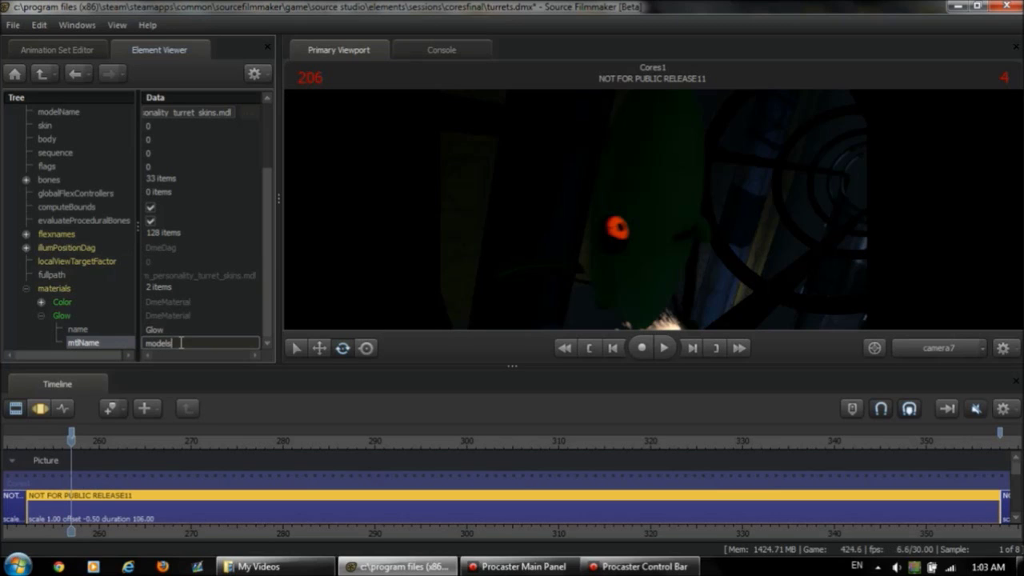
text(/npcs/turret/turret_eye)
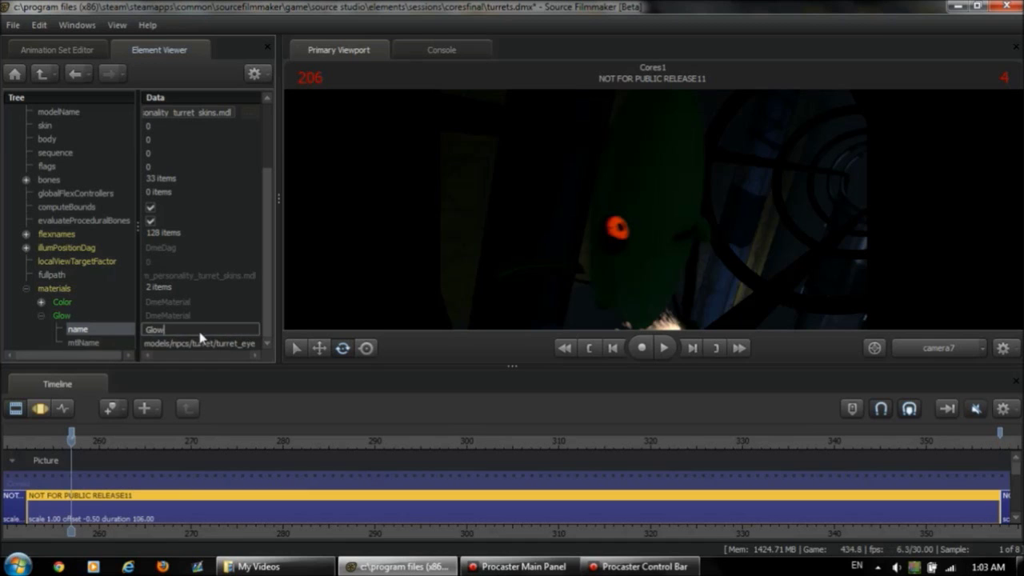
click(74, 317)
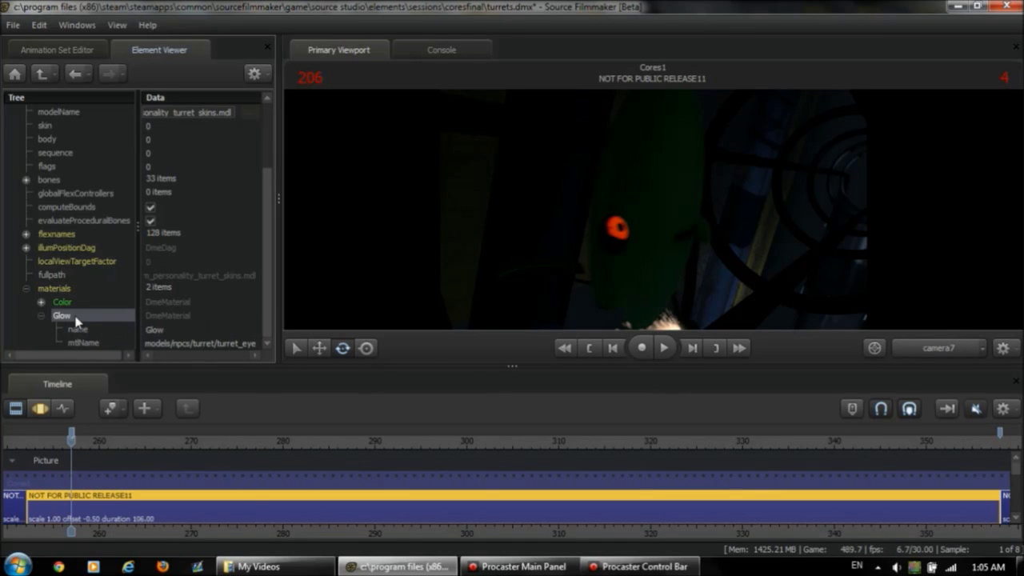
Step: Give the Glow material a new float attribute named $selfillumtint
right_click(77, 320)
mouse_move(192, 436)
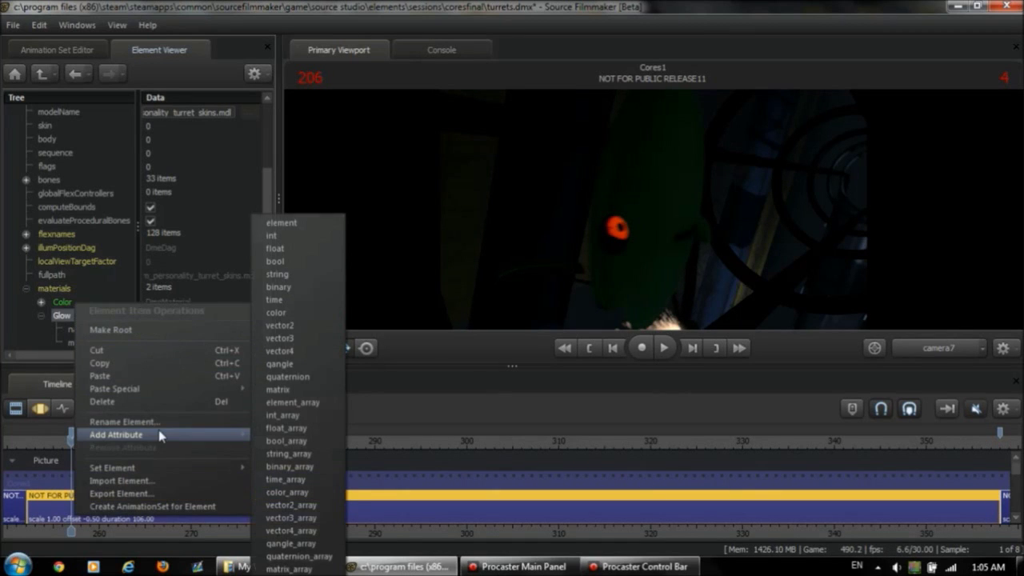
click(306, 252)
double_click(152, 377)
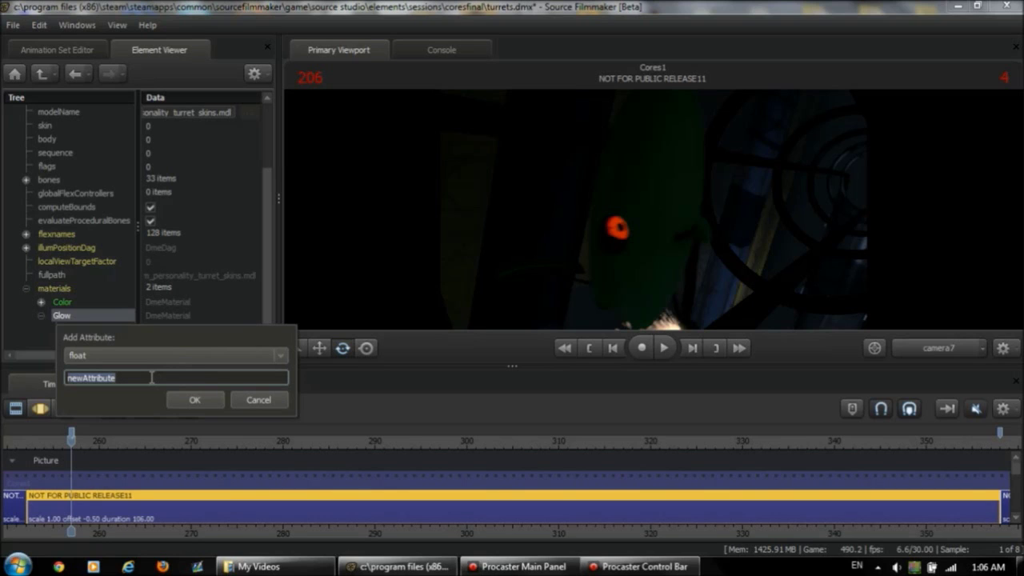
key(BackSpace)
text($selfillumtint)
click(192, 399)
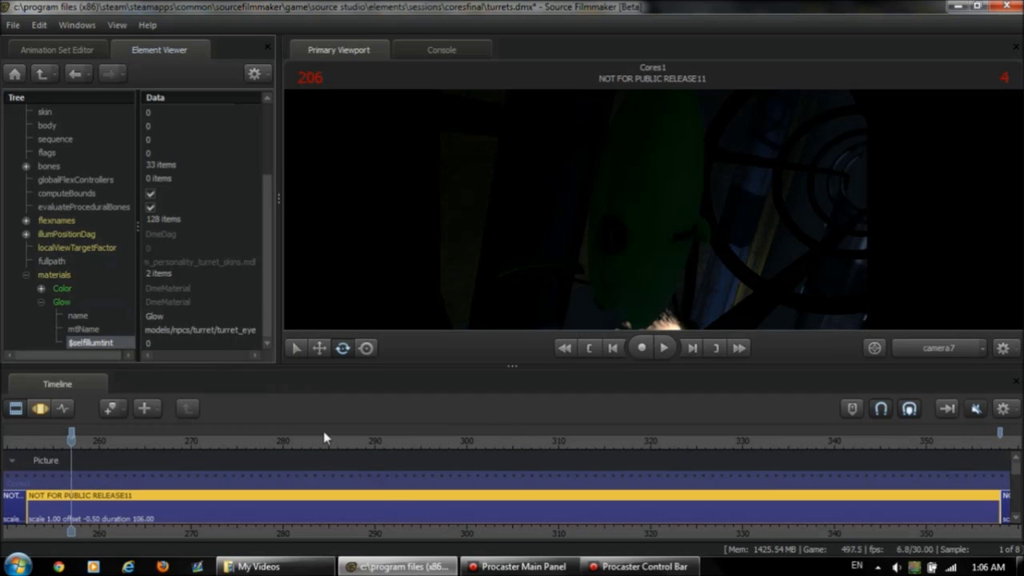
Step: Set $selfillumtint to 1 to restore the eye glow
click(170, 348)
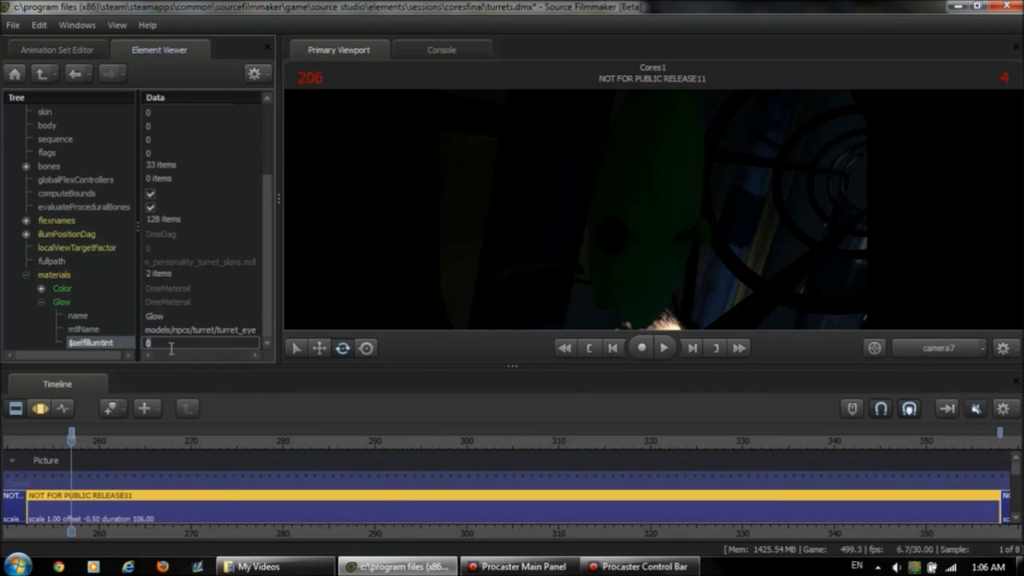
text(1)
click(195, 320)
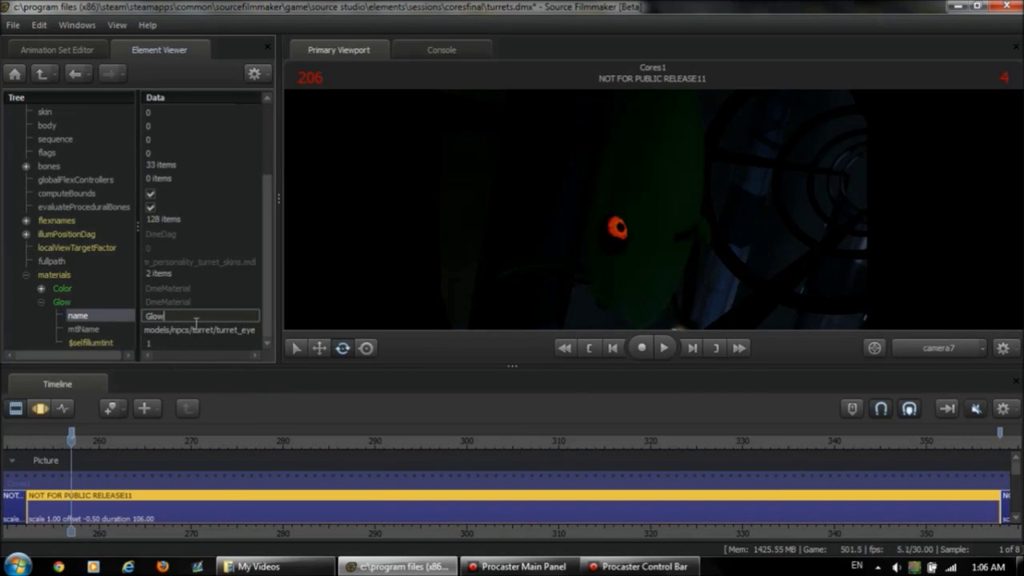
Step: Create the Glow1 animation set from Glow with a 1 to 4 range
click(76, 303)
right_click(75, 302)
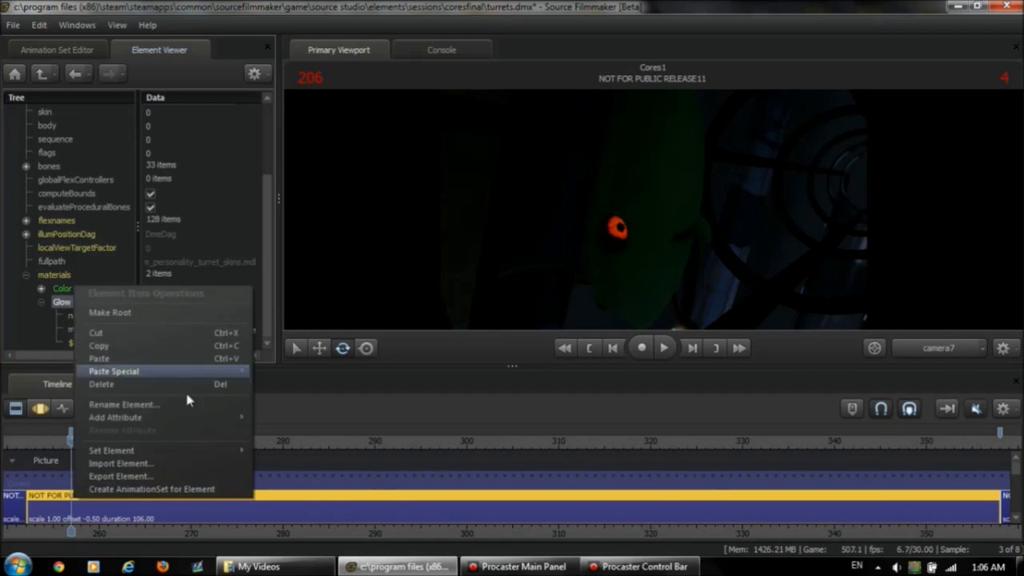
click(176, 490)
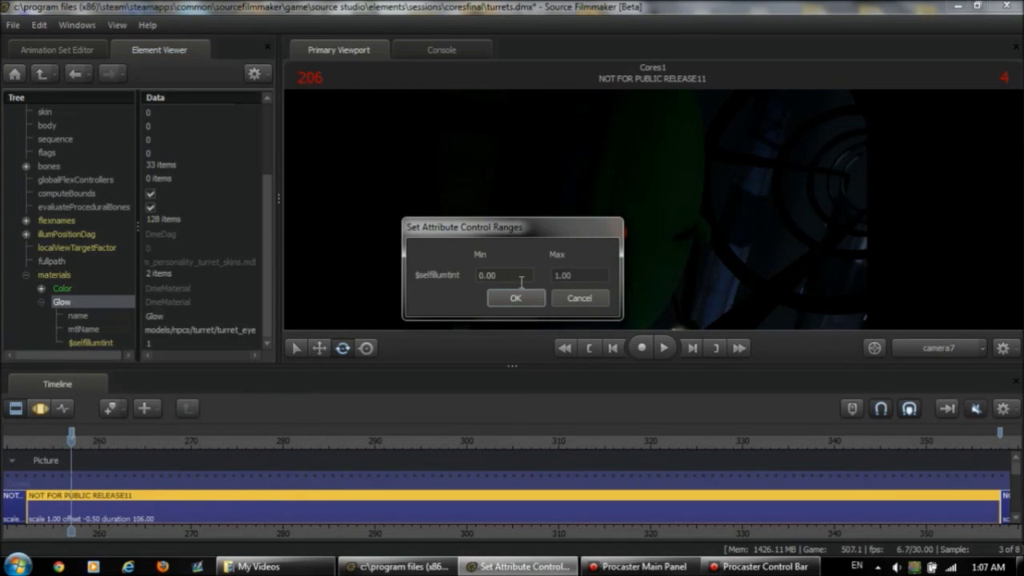
drag(520, 276, 445, 276)
text(1)
click(574, 274)
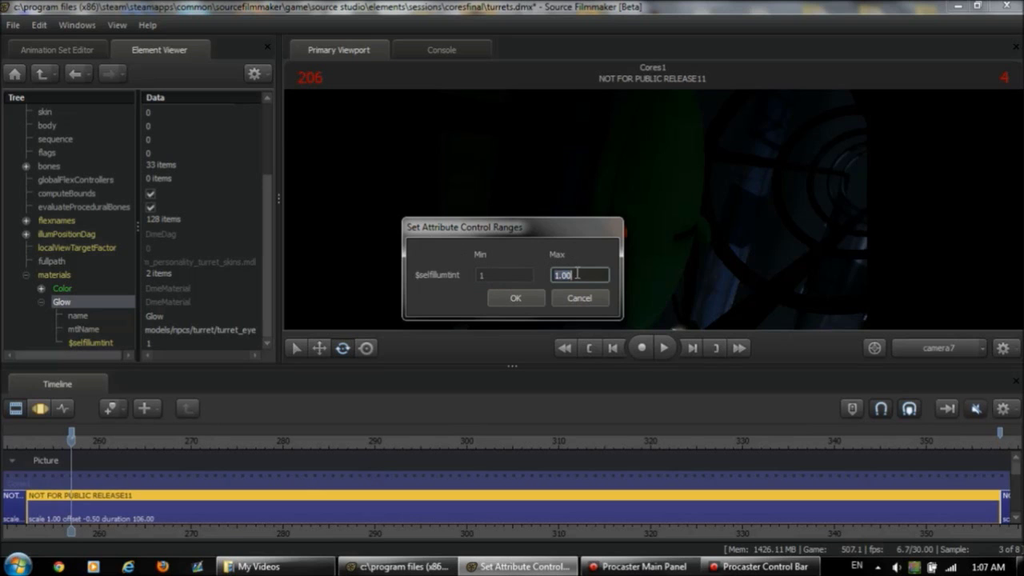
text(4)
click(523, 298)
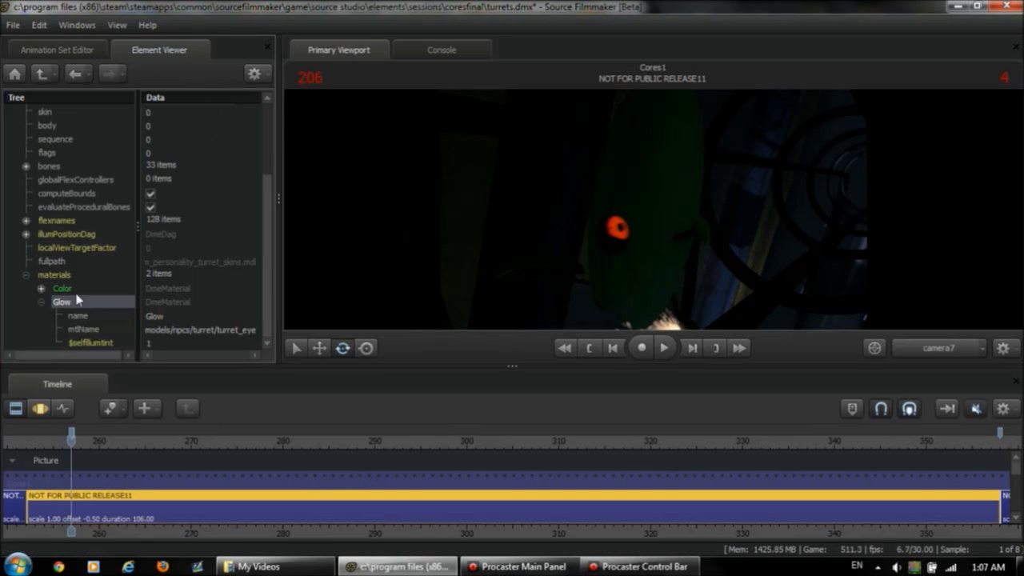
click(58, 50)
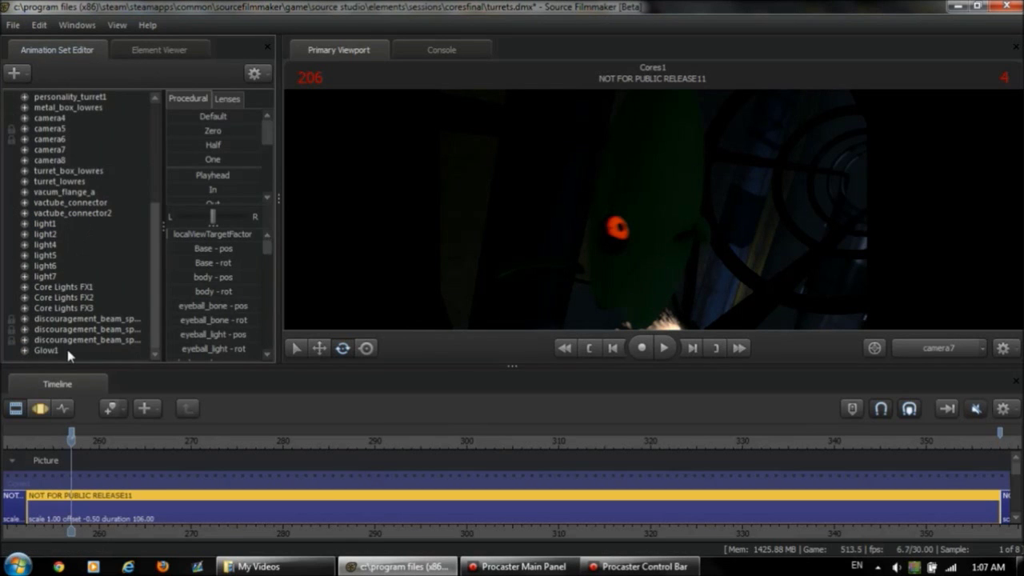
Step: Adjust the Glow1 $selfillumtint slider in the Motion Editor to set a starting glow
click(67, 352)
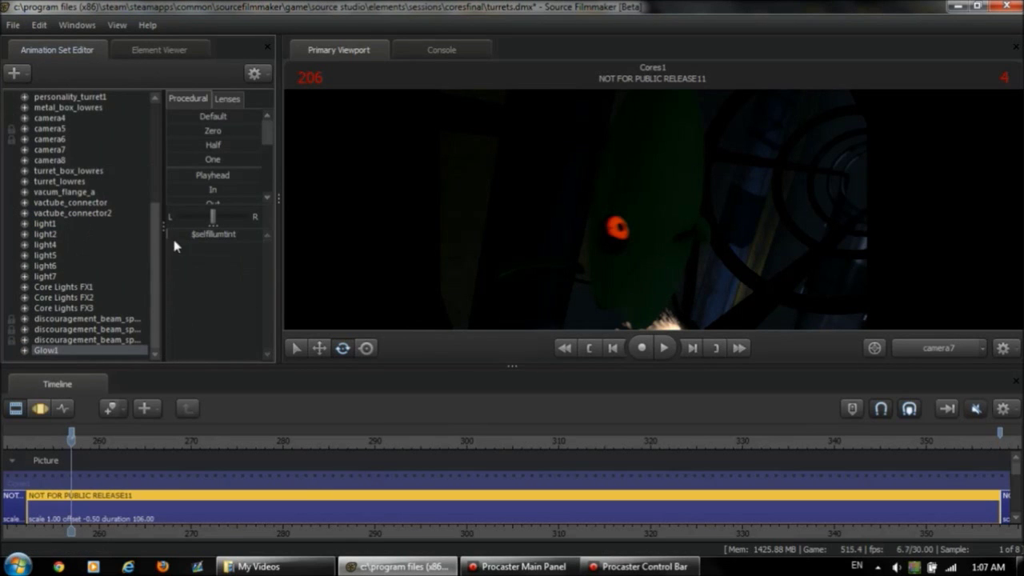
key(F3)
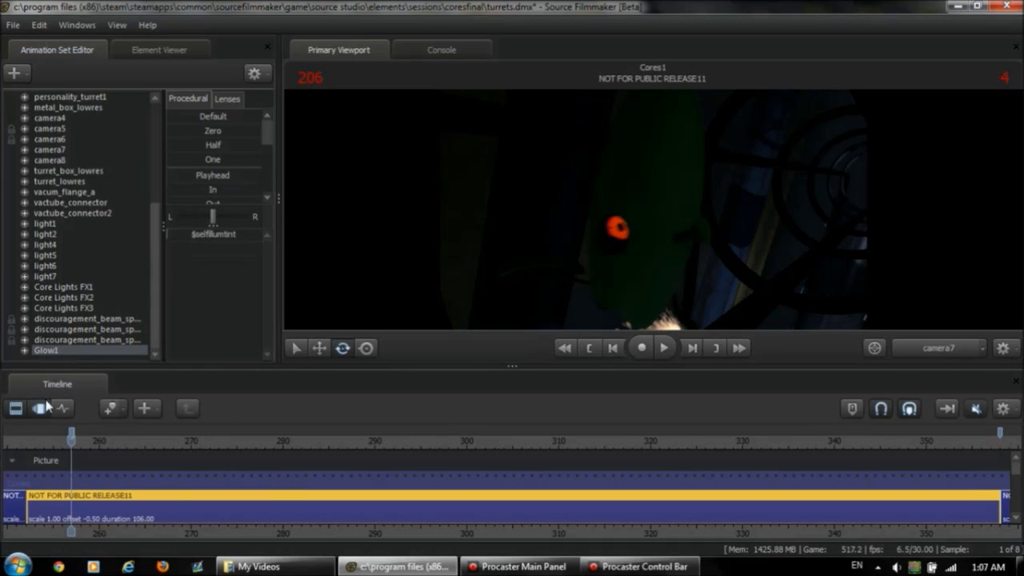
click(189, 233)
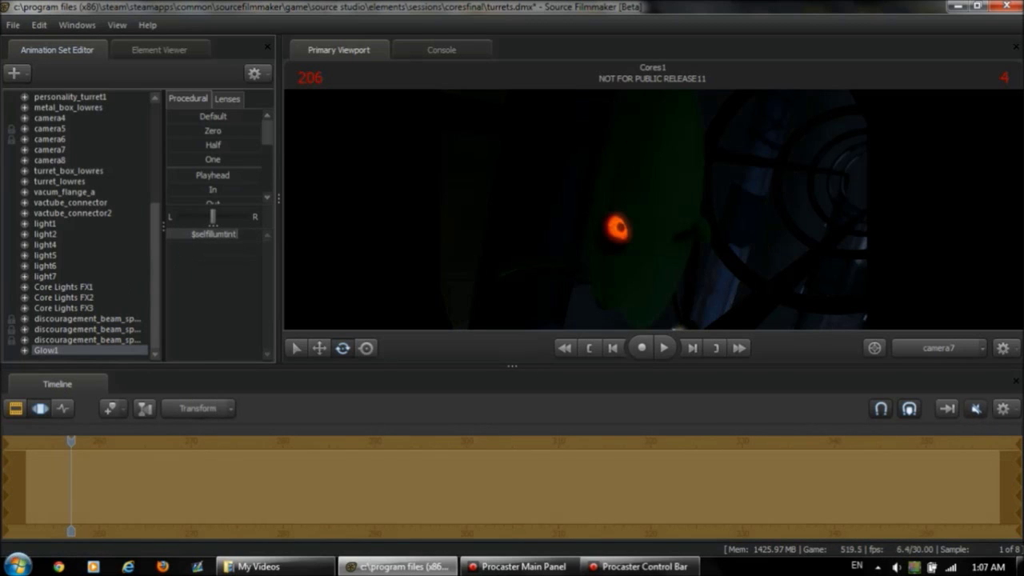
drag(189, 233, 210, 234)
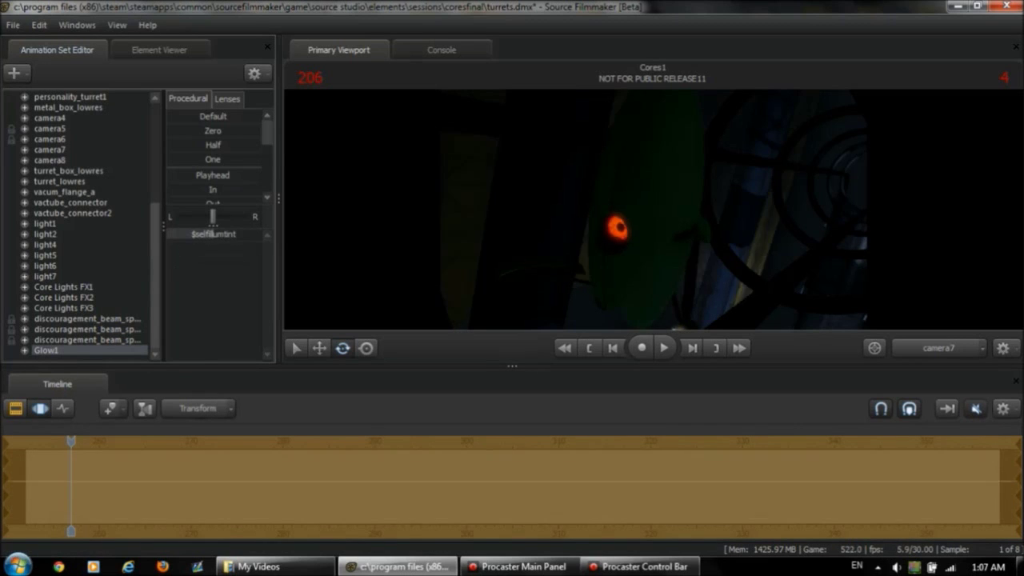
Step: In the Graph Editor, key $selfillumtint ramping up to 1.0 near frame 296
click(63, 409)
key(space)
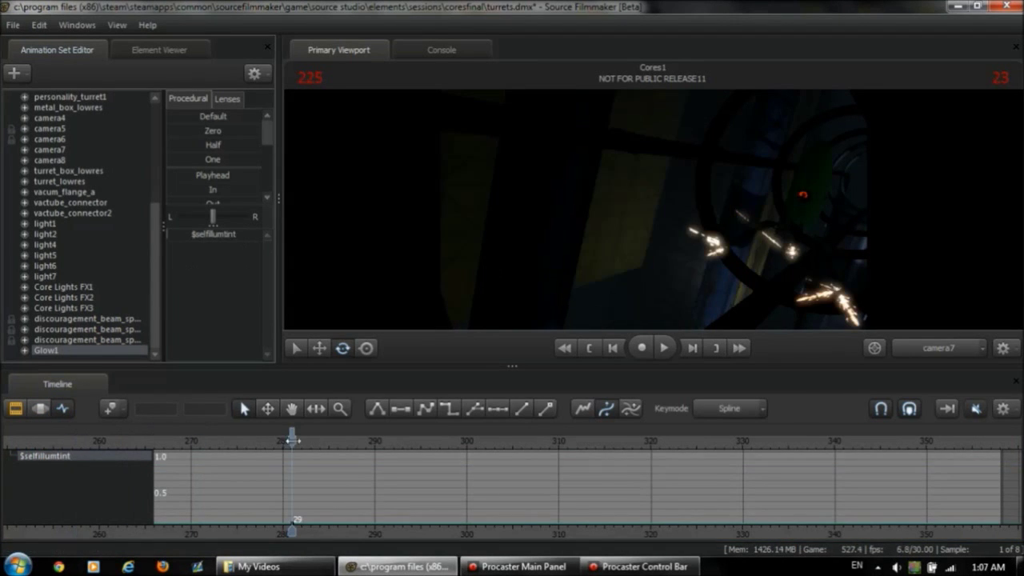
click(426, 437)
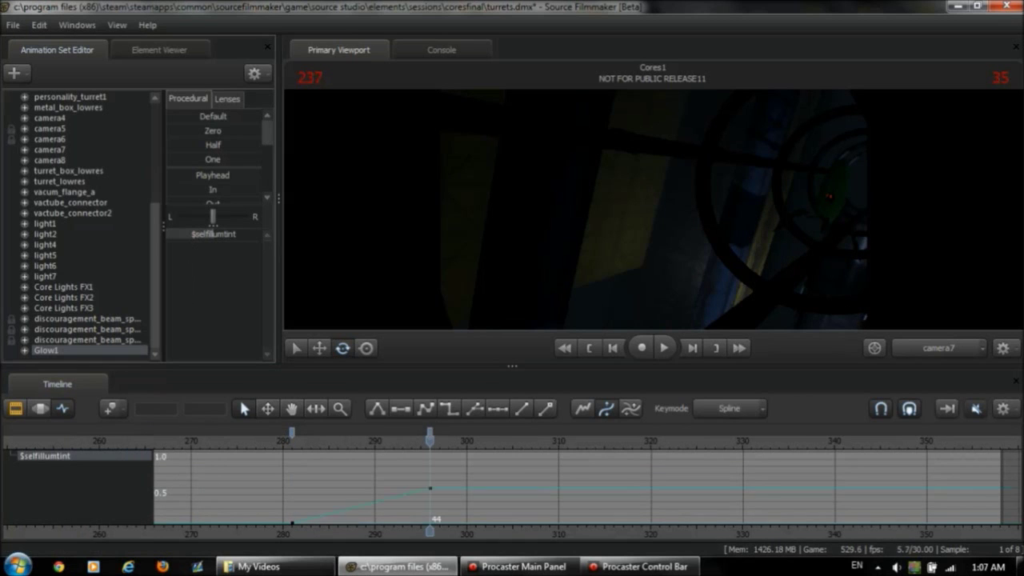
drag(192, 233, 260, 234)
Step: Scrub back to about frame 277 and play the shot in the Clip Editor
drag(430, 437, 172, 472)
click(17, 409)
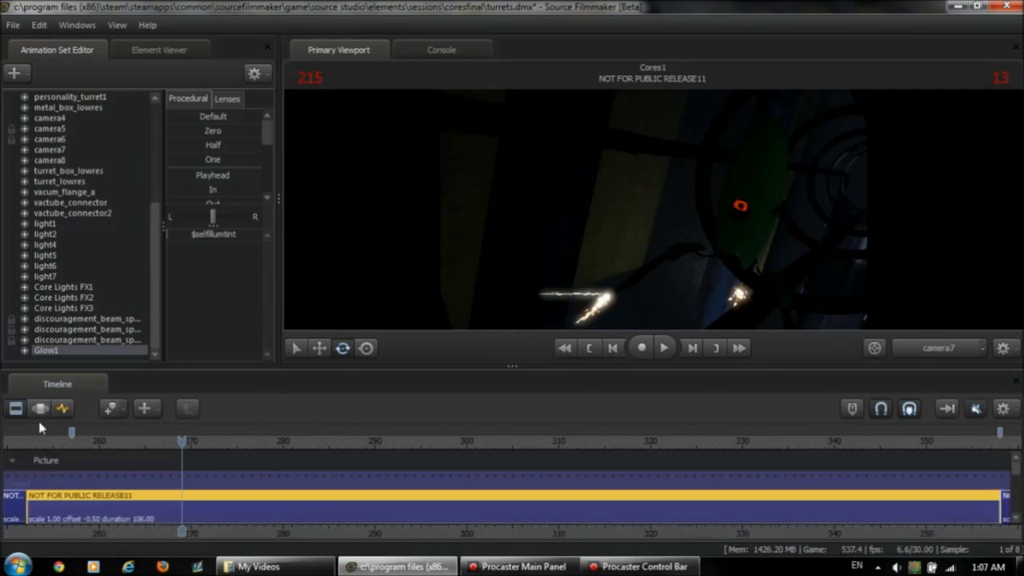
key(space)
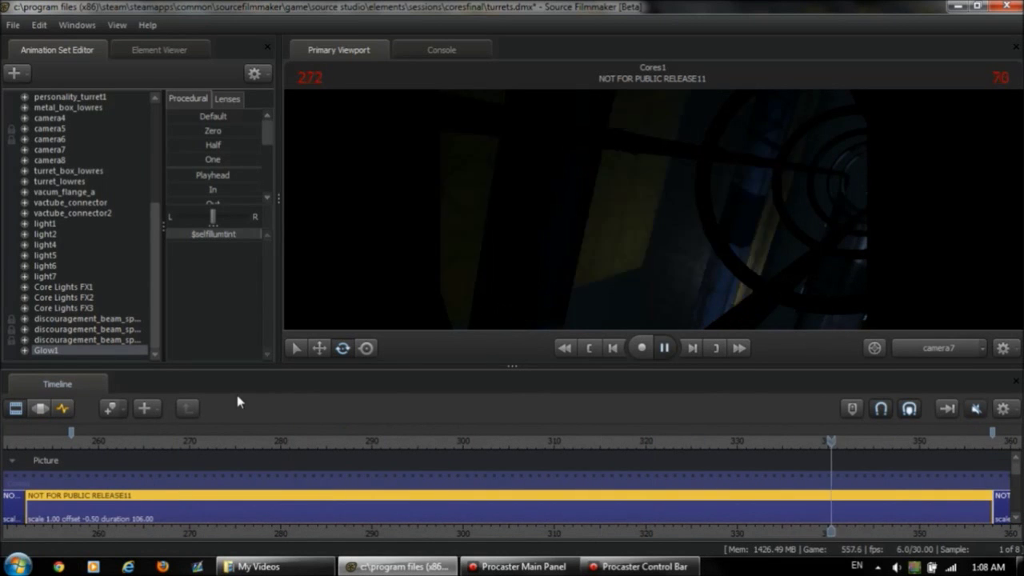